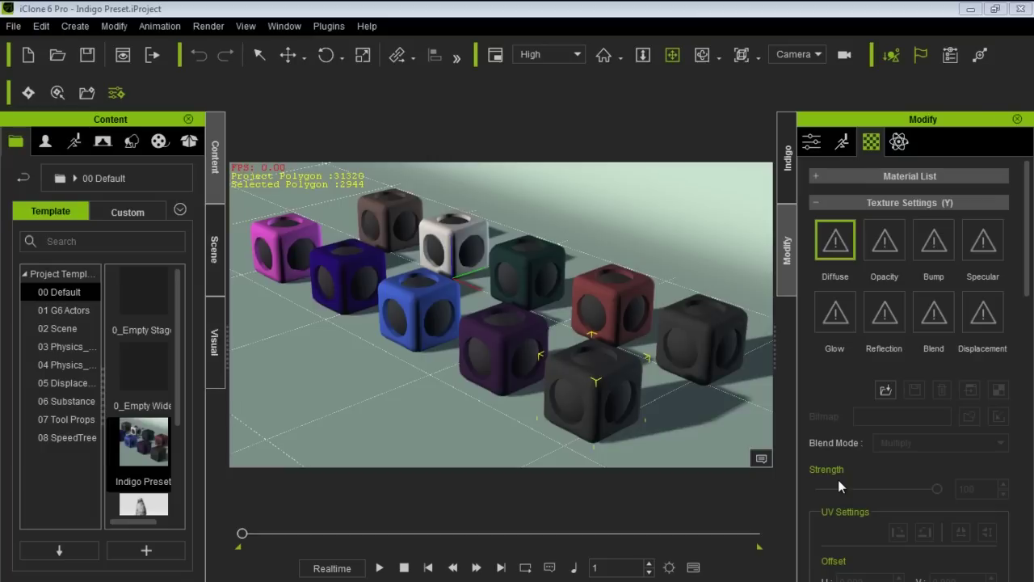
# Examine the material settings of the front-row cubes and the brown cube in the Indigo Preset scene.
pyautogui.click(145, 454)
pyautogui.click(500, 328)
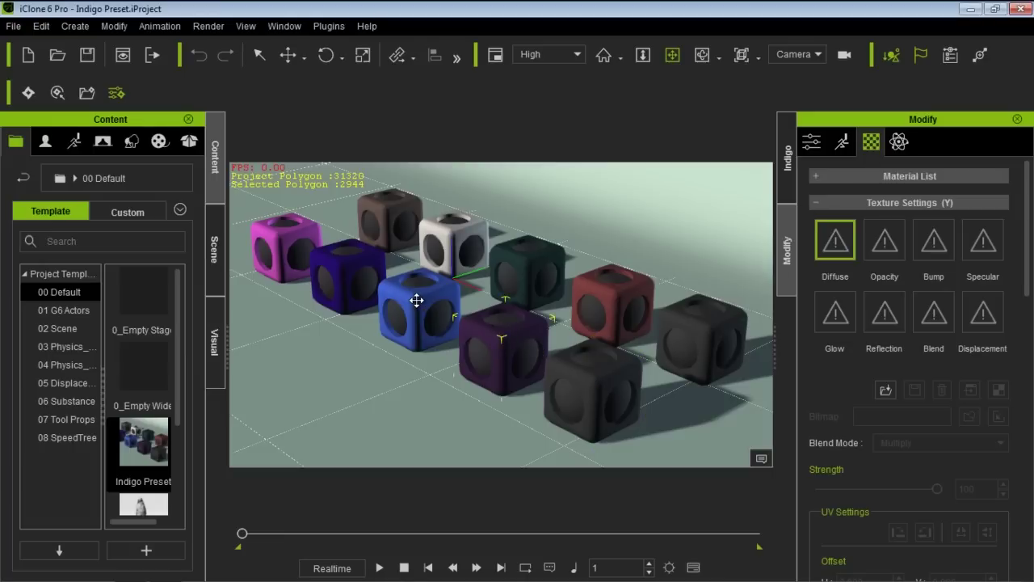
pyautogui.click(347, 270)
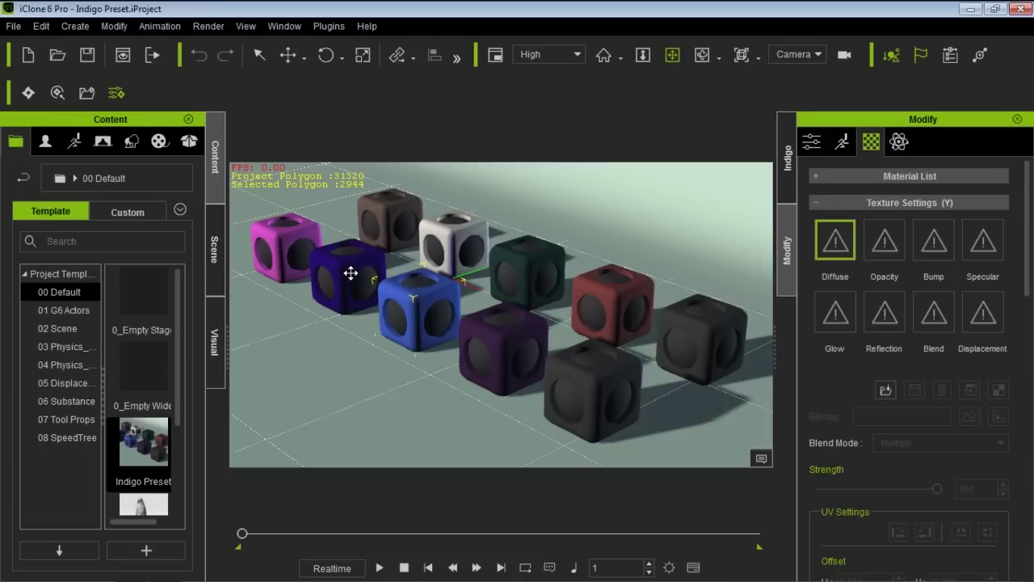
pyautogui.click(288, 234)
pyautogui.click(388, 204)
pyautogui.scroll(-5, 945, 326)
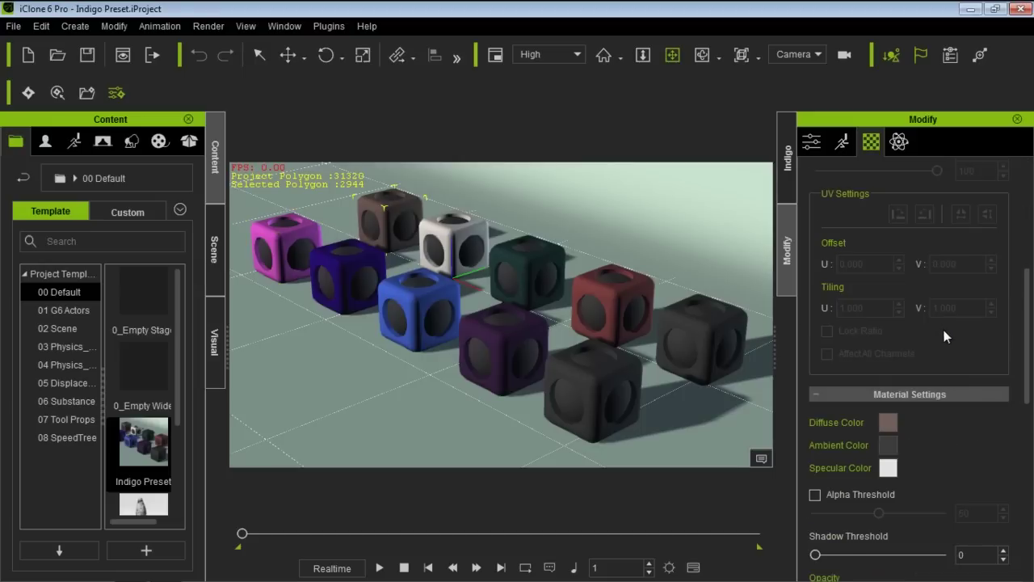
pyautogui.scroll(-2, 961, 343)
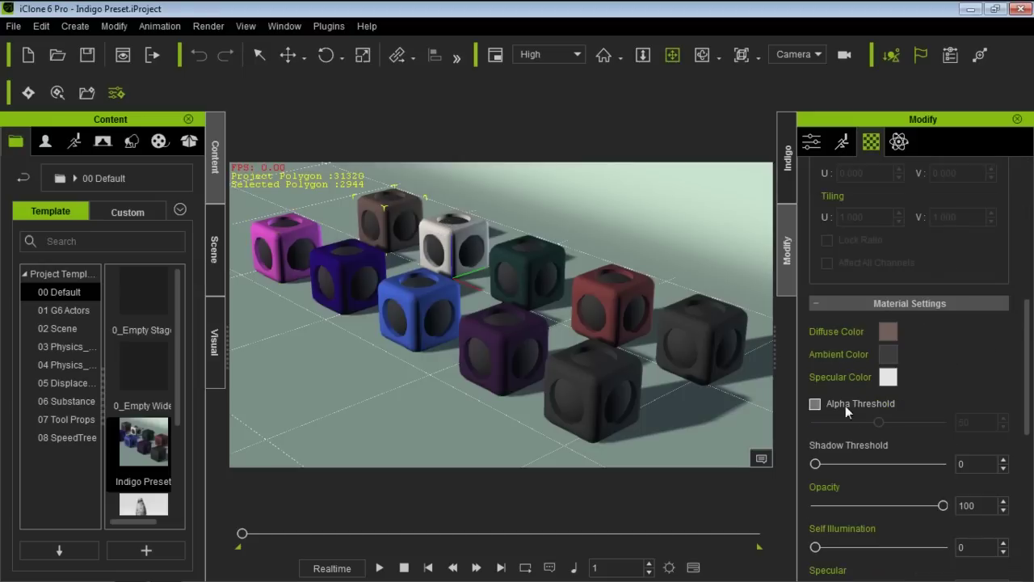
pyautogui.scroll(-3, 1000, 375)
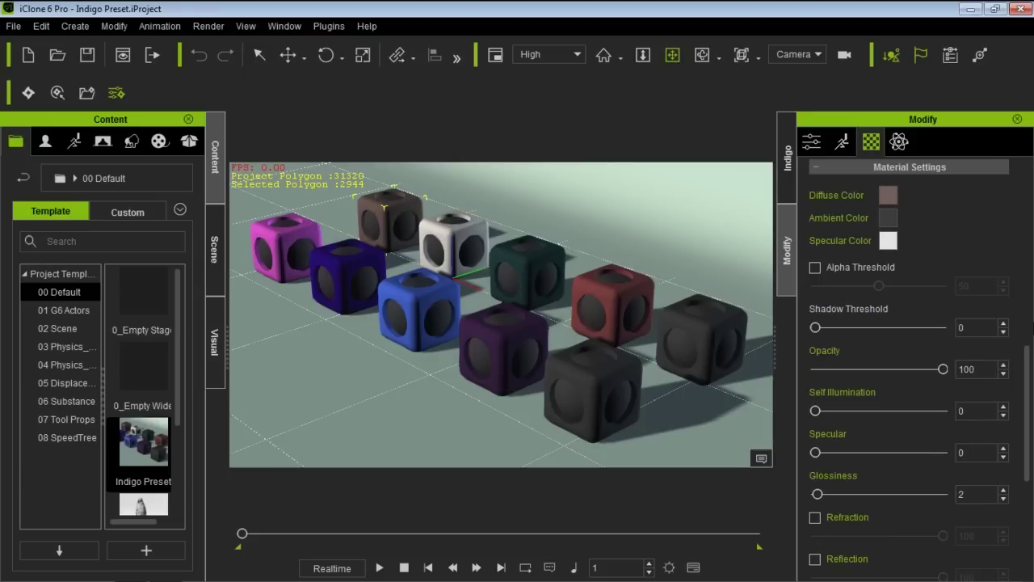
# Compare the diffuse colours and material settings of the other cubes, finishing with the dark green one.
pyautogui.click(515, 264)
pyautogui.click(415, 299)
pyautogui.click(502, 340)
pyautogui.click(602, 388)
pyautogui.click(715, 331)
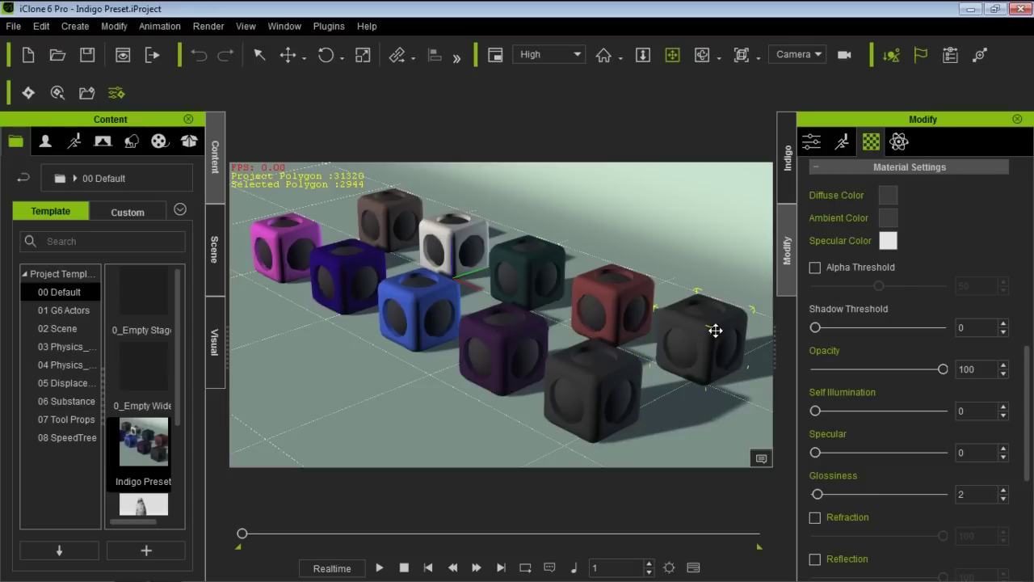
pyautogui.click(603, 293)
pyautogui.click(526, 256)
pyautogui.scroll(1, 470, 383)
pyautogui.scroll(-1, 470, 382)
# Render the scene in Indigo RT and zoom the render out to 50% to show all the cubes.
pyautogui.click(28, 94)
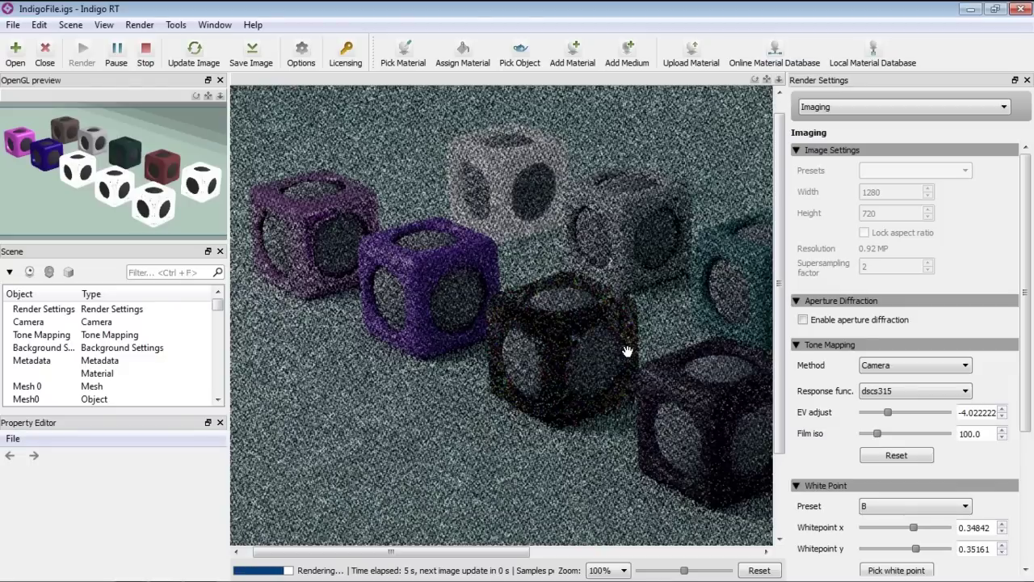
pyautogui.scroll(-2, 626, 352)
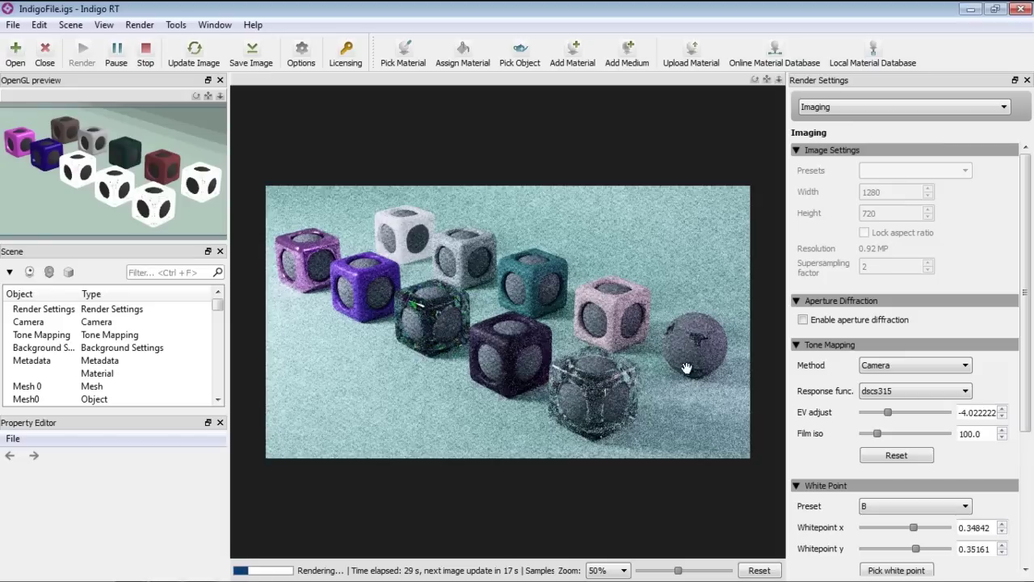
# Switch back to iClone and examine the dark green cube's materials and shader parameters in the Indigo Material Editor.
pyautogui.hotkey('alt', 'Tab')
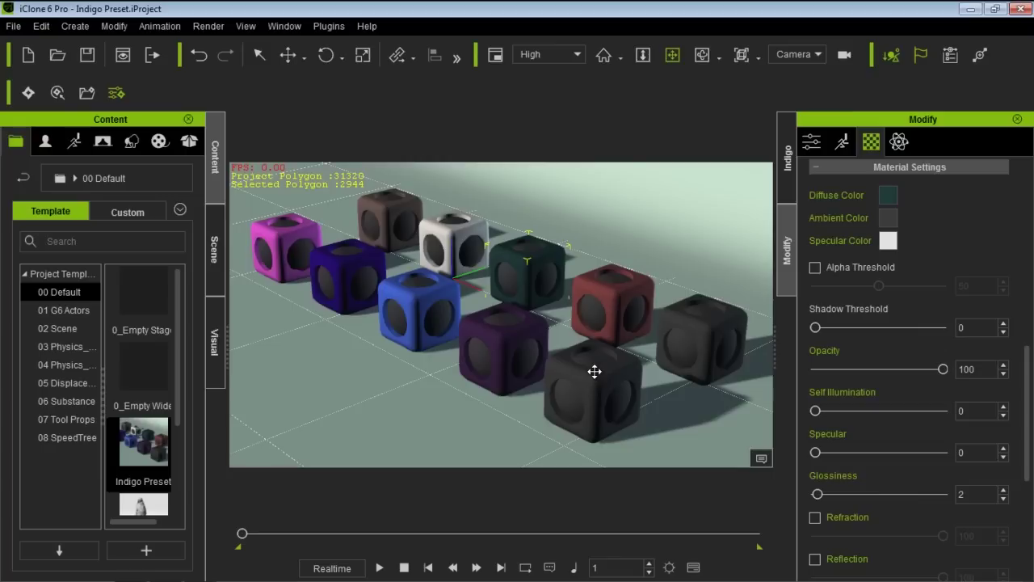
pyautogui.click(788, 161)
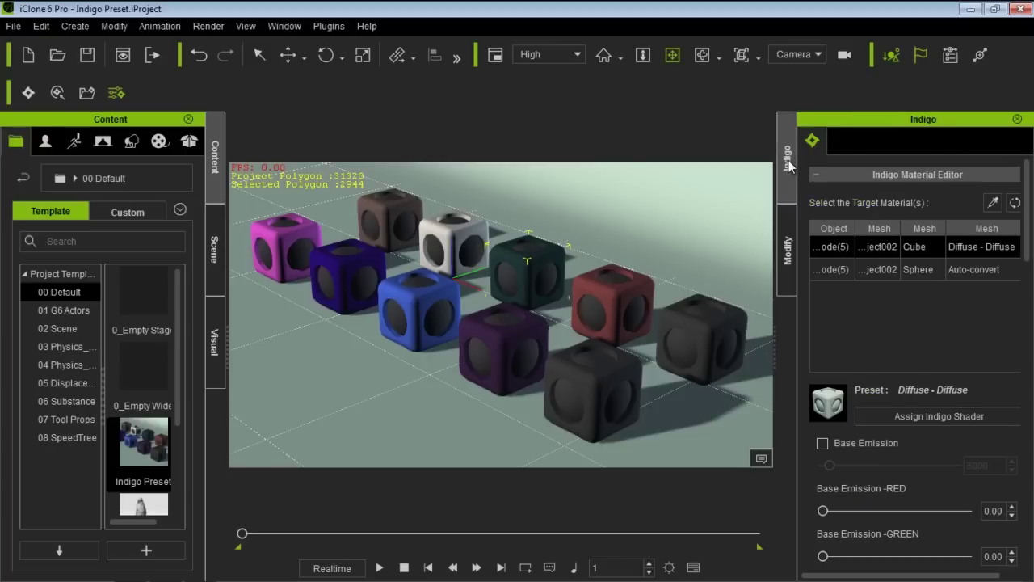
pyautogui.click(913, 246)
pyautogui.moveTo(1028, 253); pyautogui.dragTo(1027, 263)
pyautogui.scroll(-3, 1028, 263)
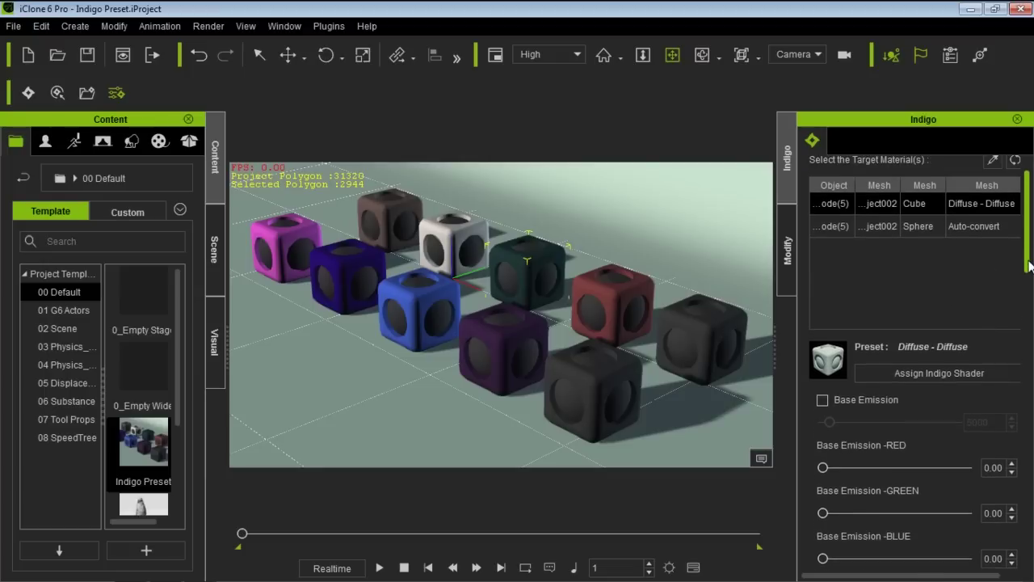
pyautogui.scroll(2, 1028, 263)
pyautogui.moveTo(1027, 263); pyautogui.dragTo(1028, 310)
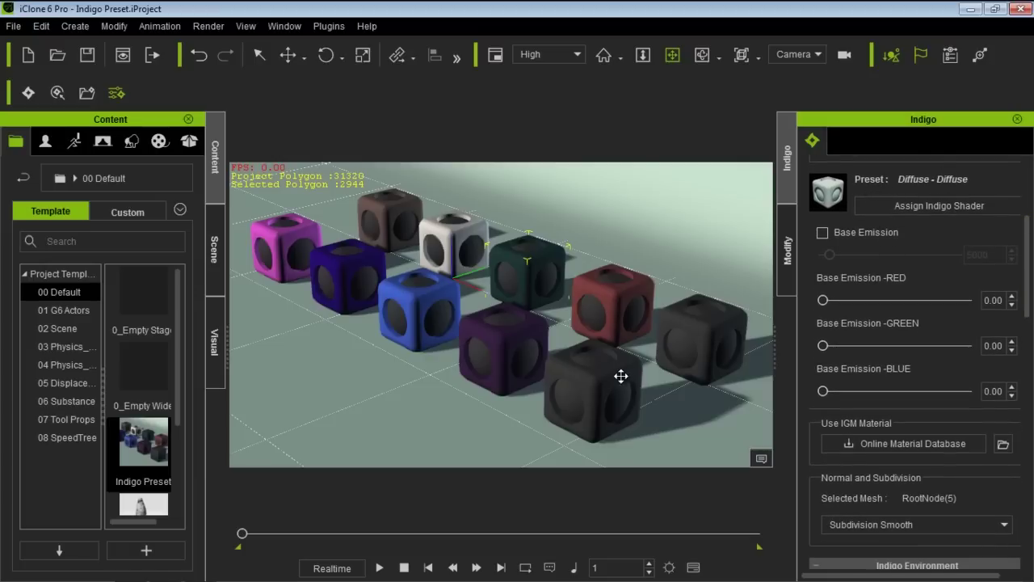
# Check the Indigo shader preset of each front-row cube and the dark green cube, and compare them with the Indigo RT render.
pyautogui.click(590, 382)
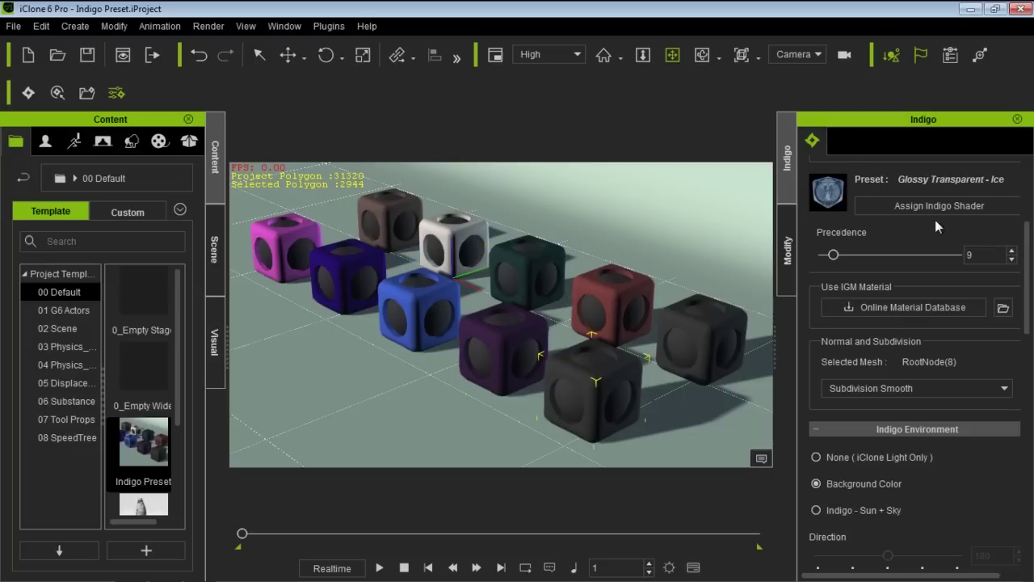
pyautogui.click(505, 340)
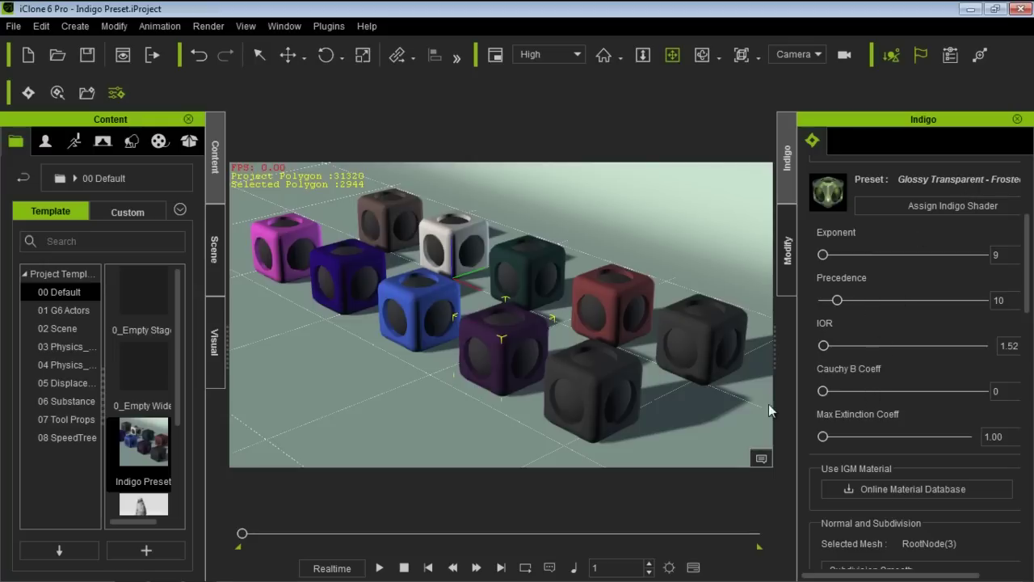
pyautogui.click(416, 293)
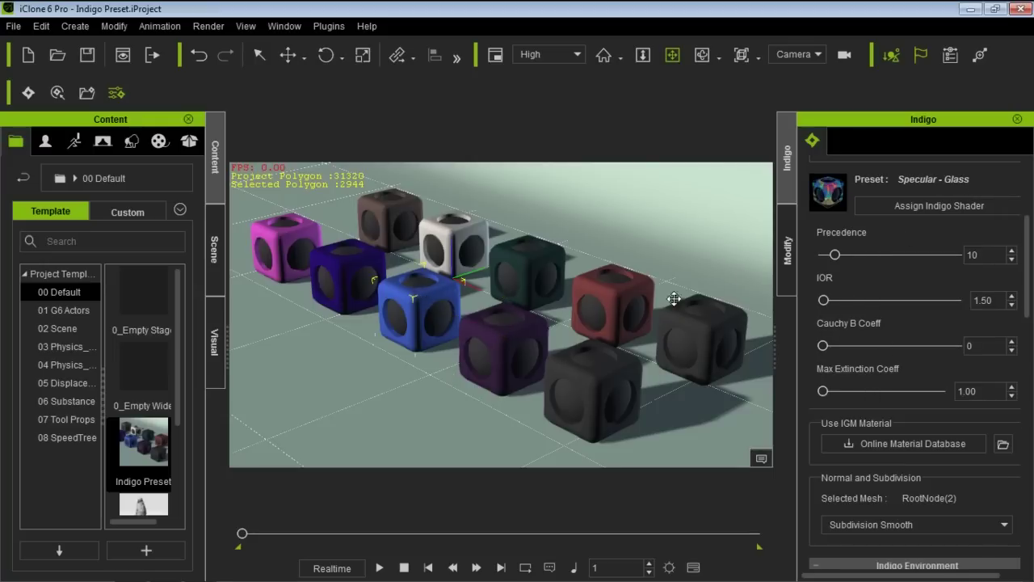
pyautogui.click(350, 269)
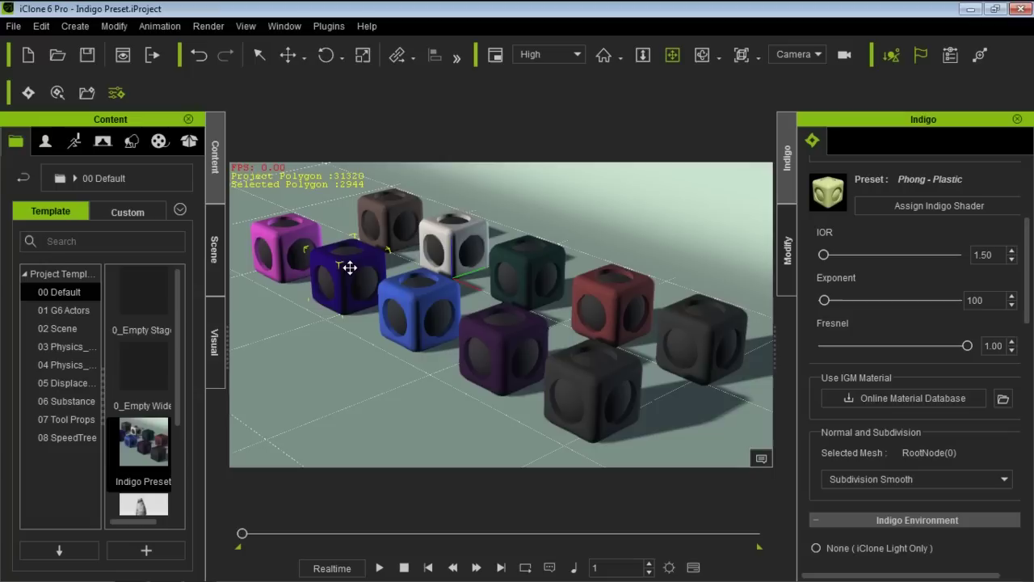
pyautogui.click(276, 234)
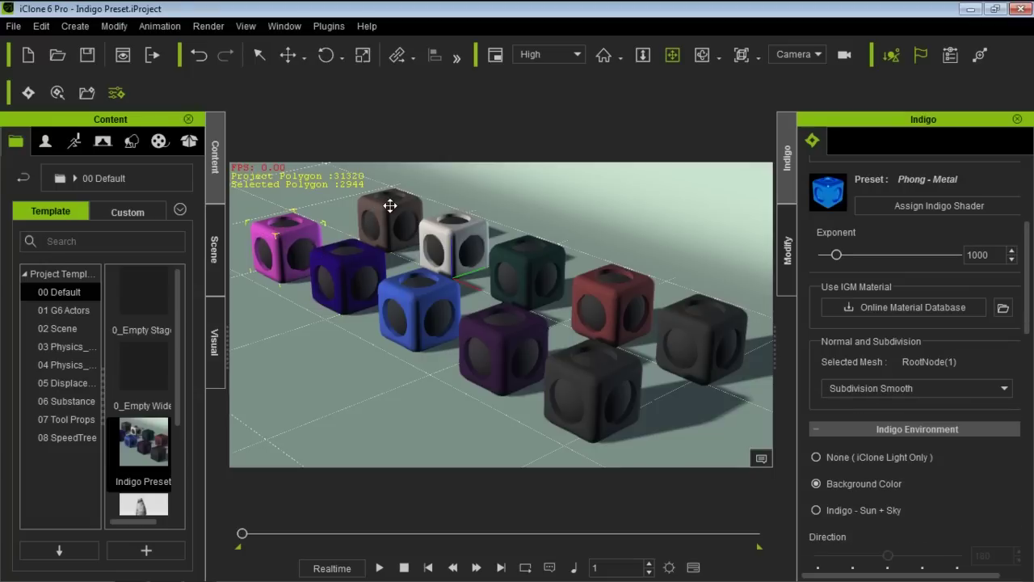
pyautogui.click(529, 259)
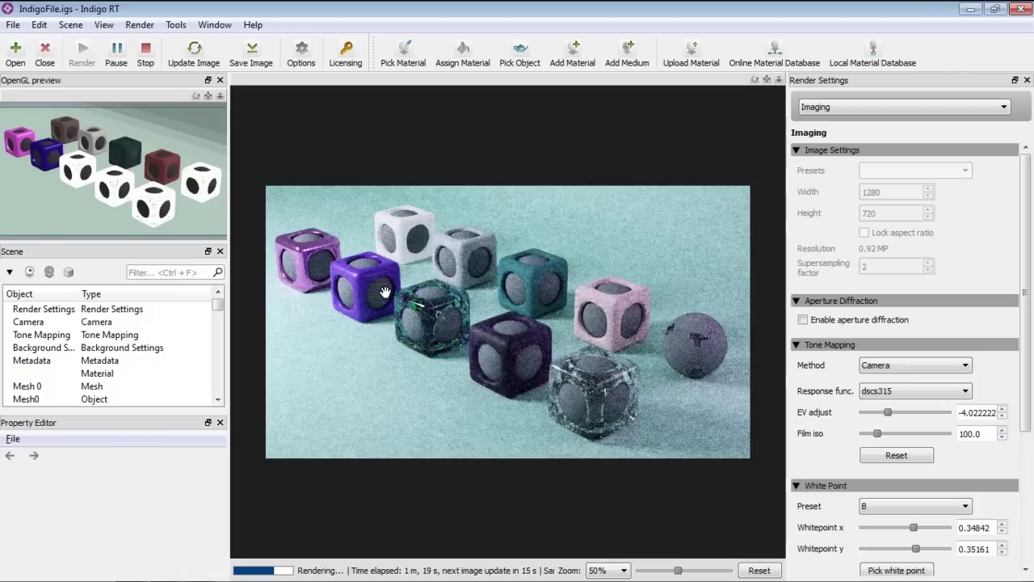
pyautogui.hotkey('alt', 'Tab')
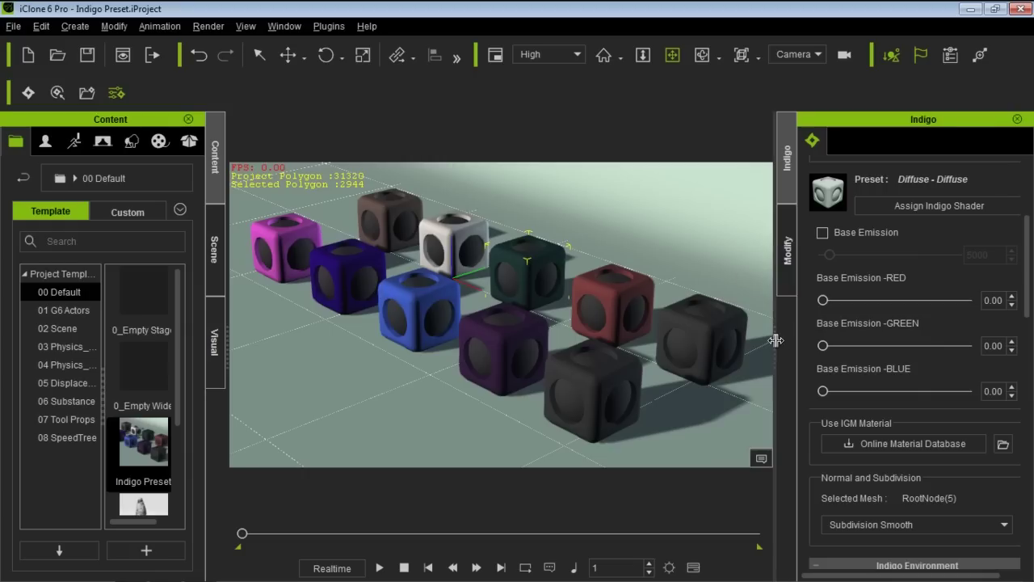
# Widen the Indigo panel slightly, open the Assign Indigo Shader dialog for the dark green cube and move it clear of the cubes.
pyautogui.moveTo(775, 344); pyautogui.dragTo(766, 343)
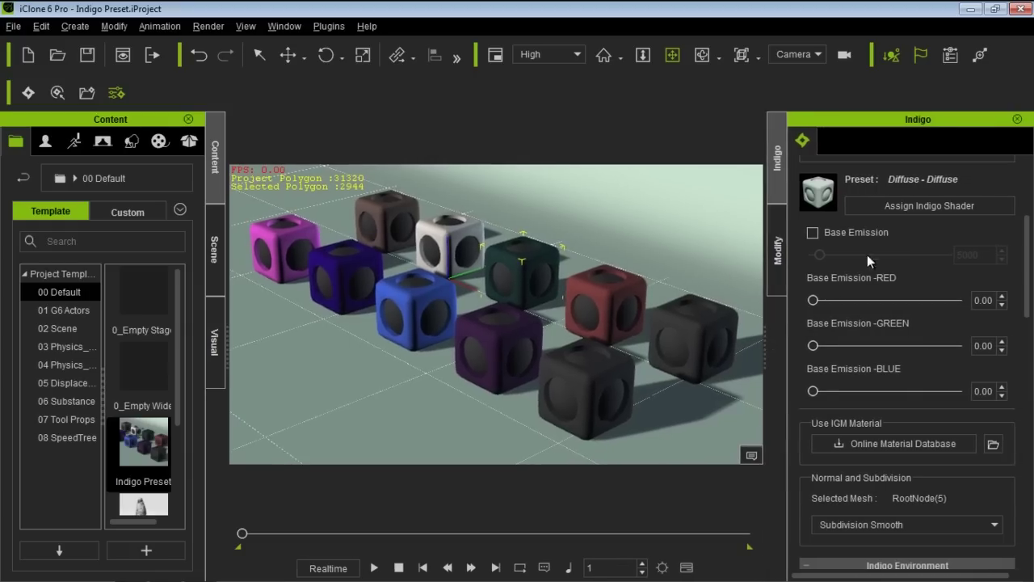
pyautogui.click(916, 202)
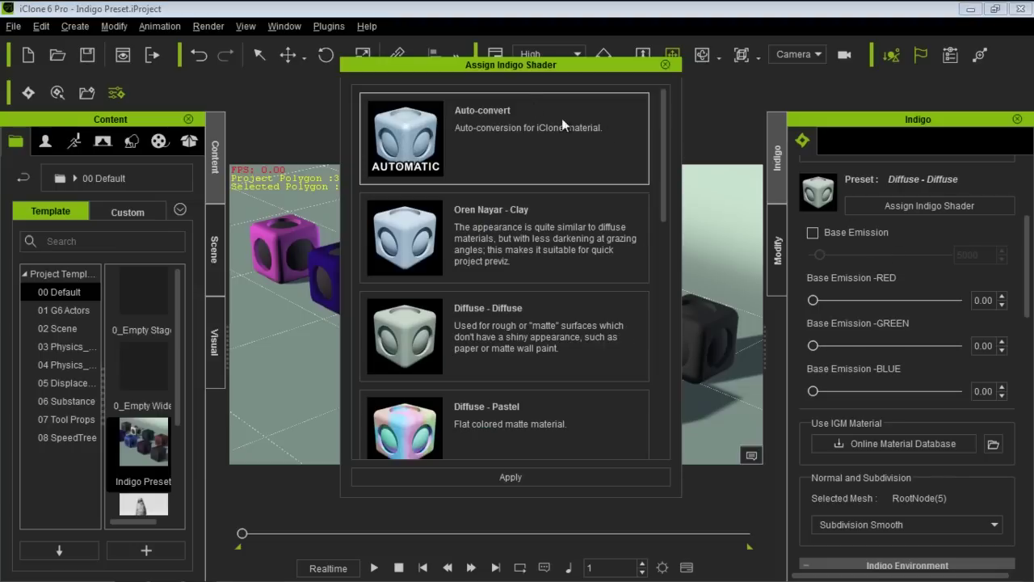
pyautogui.moveTo(663, 141); pyautogui.dragTo(666, 114)
pyautogui.moveTo(609, 63); pyautogui.dragTo(904, 37)
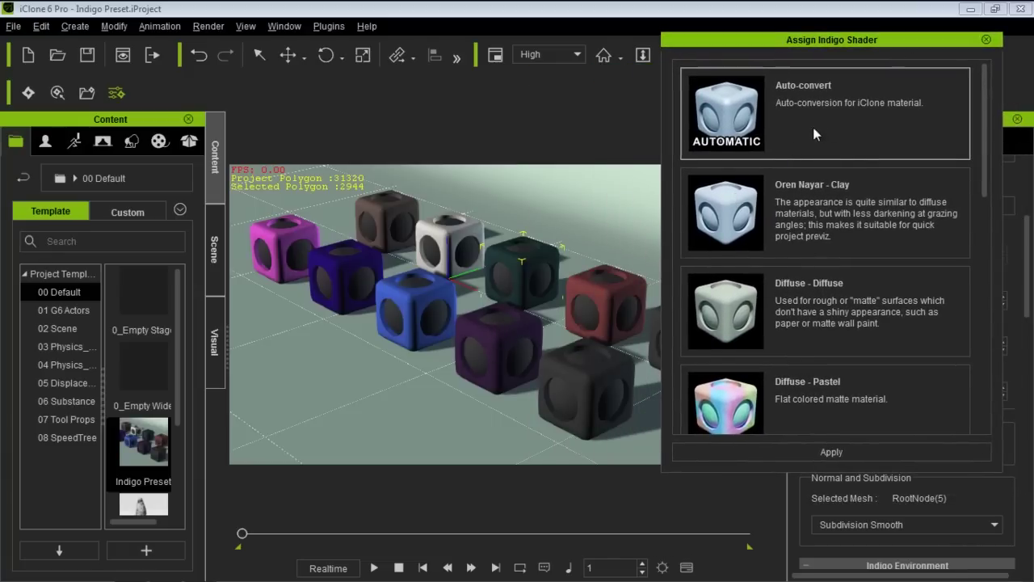
# Review the available Indigo shader presets from Auto-convert to Null, and close the dialog without changing the cube's shader.
pyautogui.click(771, 121)
pyautogui.click(846, 211)
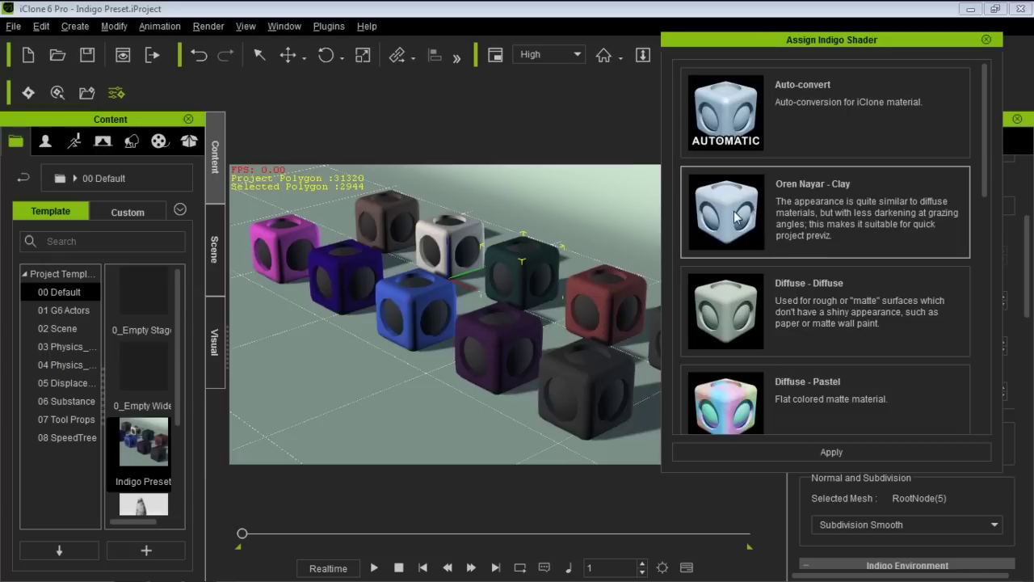
pyautogui.click(811, 308)
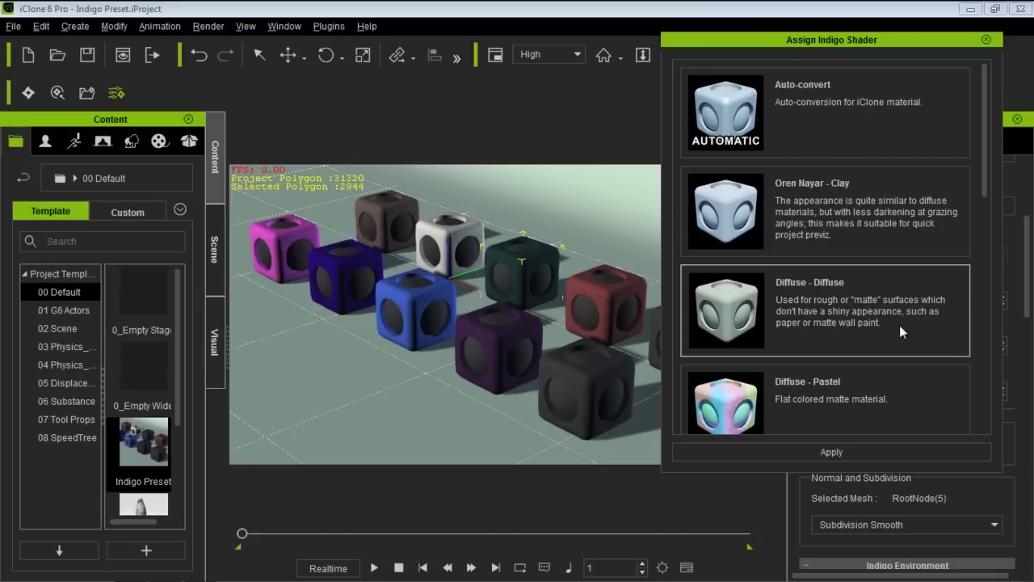
pyautogui.scroll(-3, 876, 285)
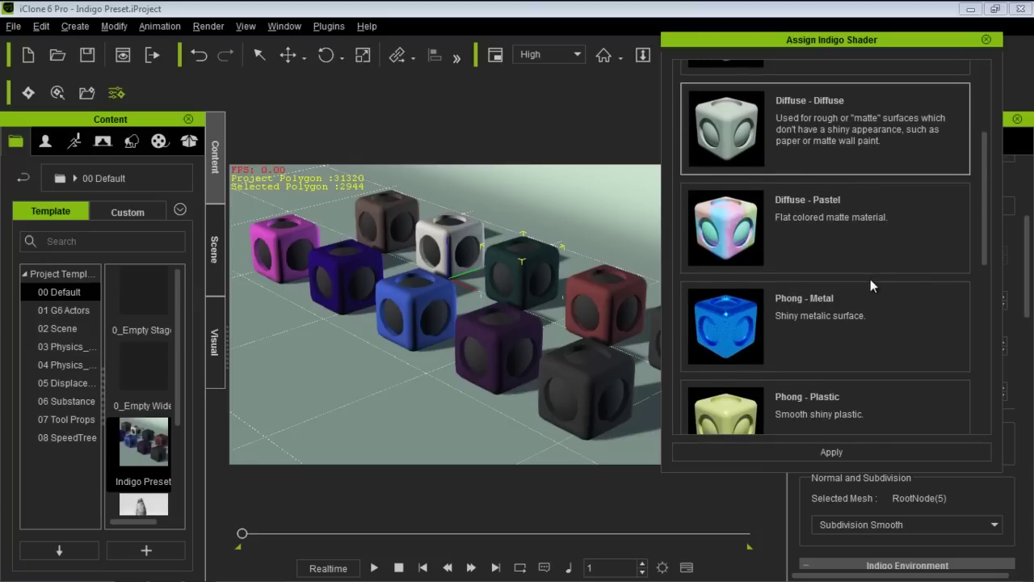
pyautogui.scroll(-4, 870, 279)
pyautogui.scroll(-2, 868, 284)
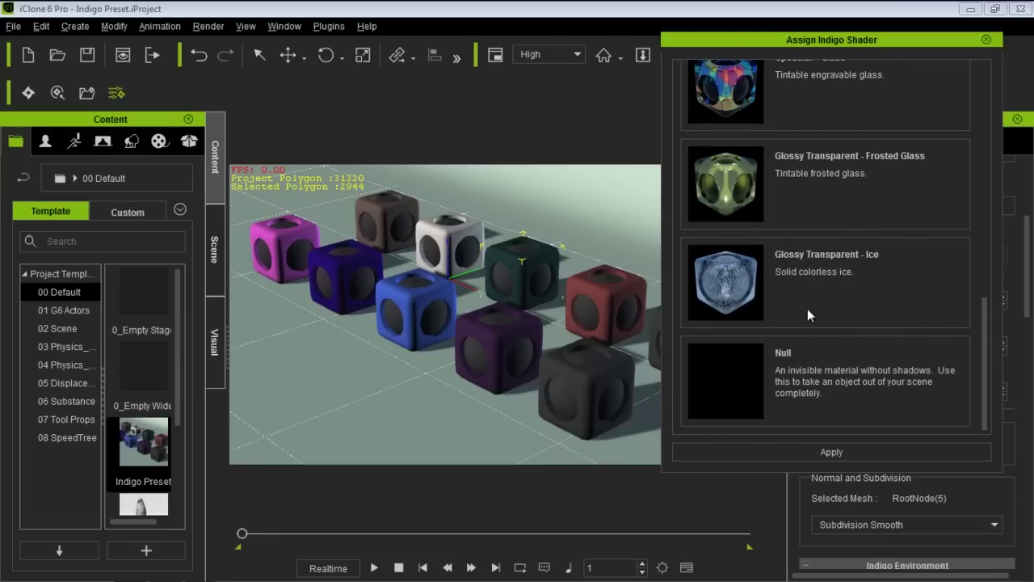
pyautogui.moveTo(866, 40); pyautogui.dragTo(408, 37)
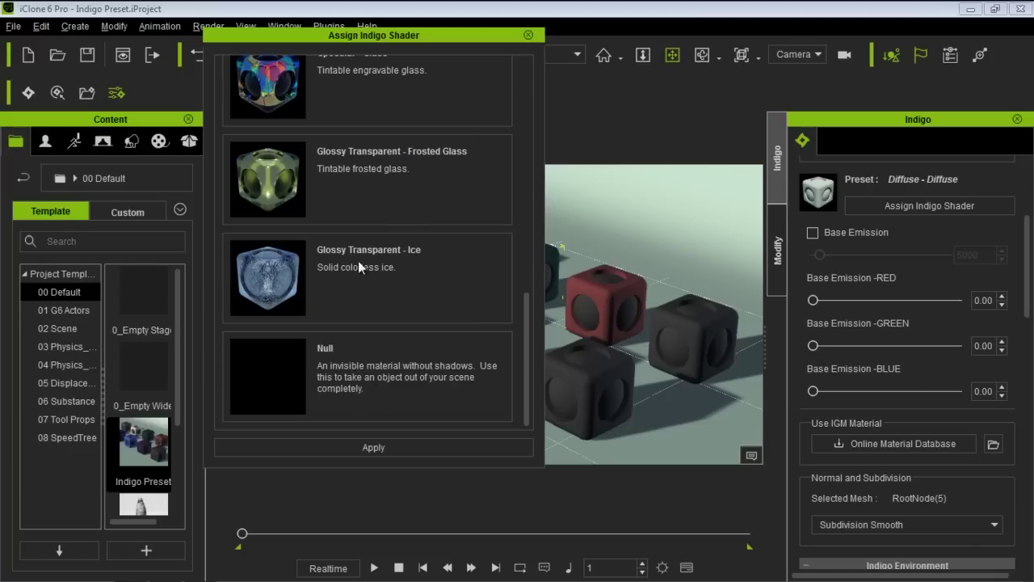
pyautogui.click(373, 453)
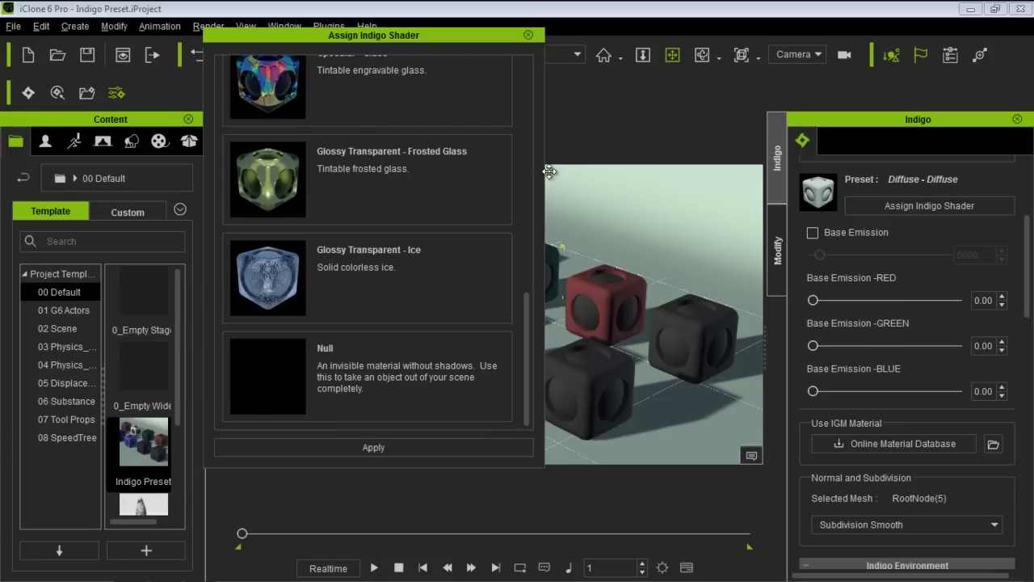
pyautogui.click(528, 36)
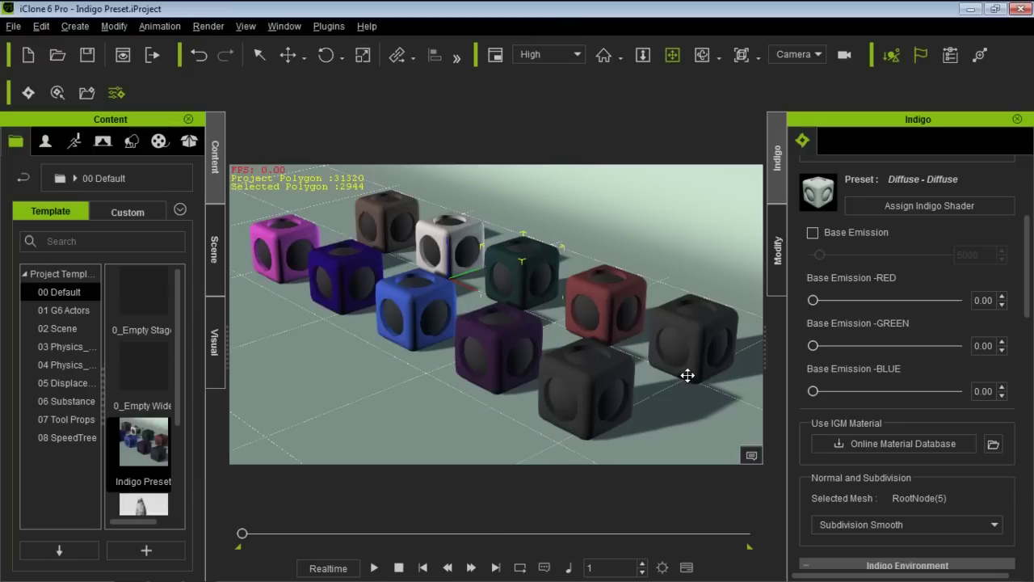
# Examine the Indigo shader parameters of the red, green, front black, purple, blue and indigo cubes, checking them against the Indigo RT render.
pyautogui.click(604, 292)
pyautogui.click(526, 260)
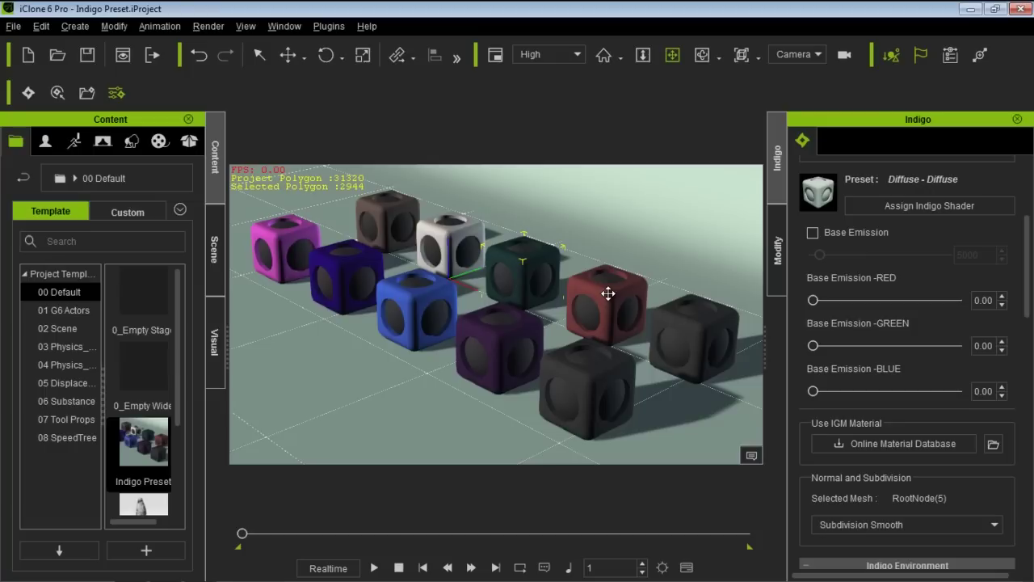
pyautogui.click(587, 387)
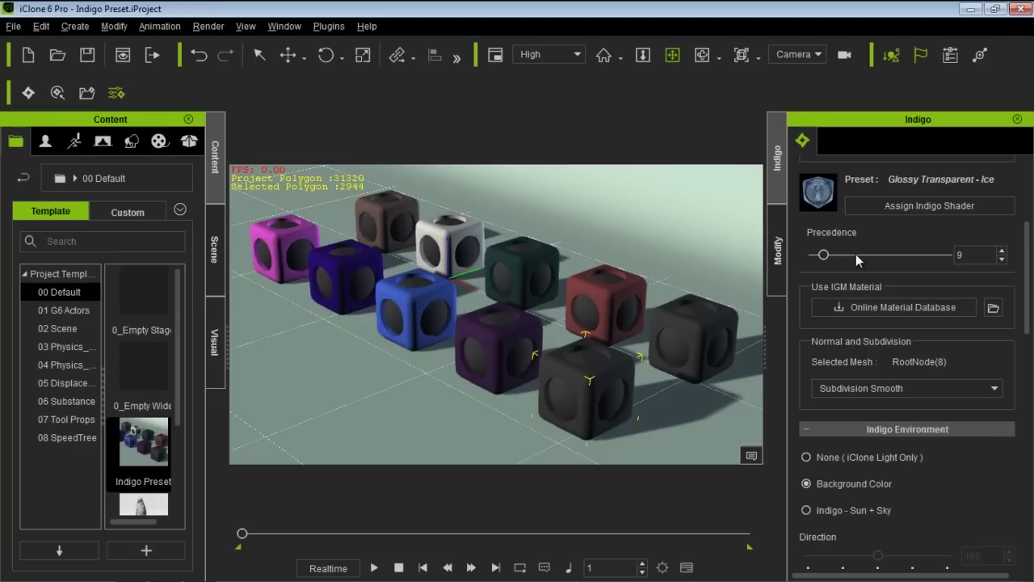
pyautogui.click(494, 342)
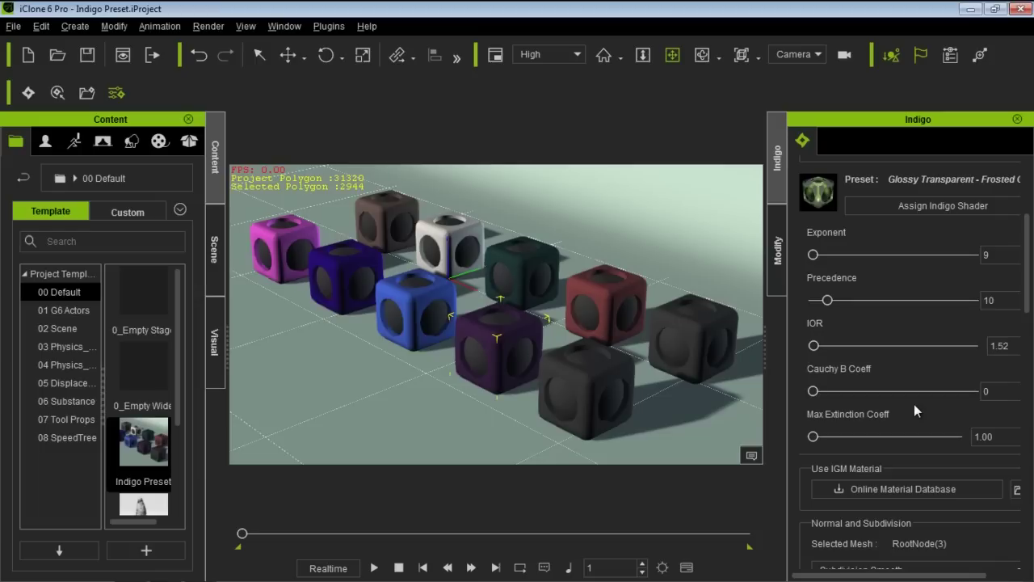
pyautogui.click(405, 298)
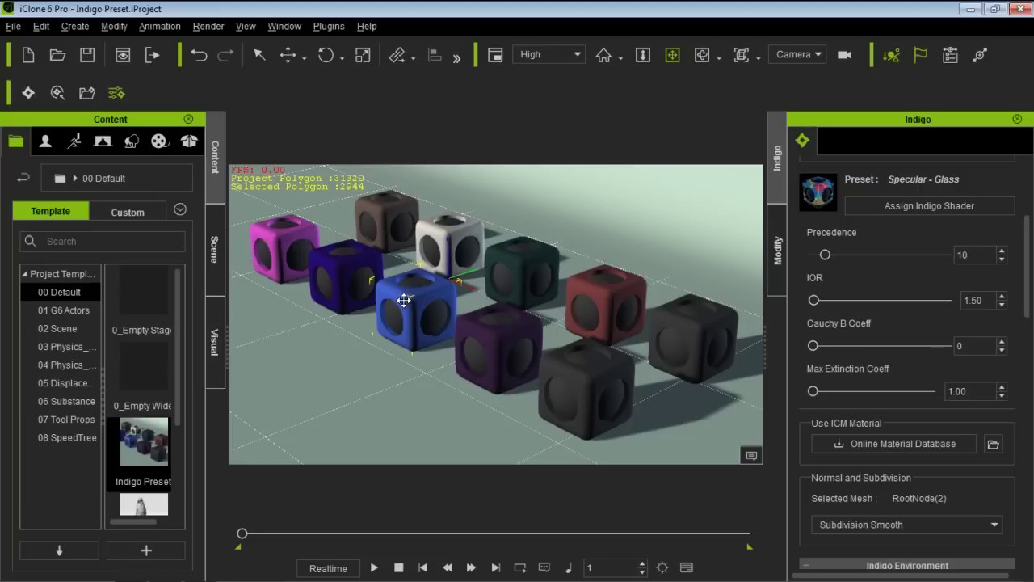
pyautogui.click(340, 265)
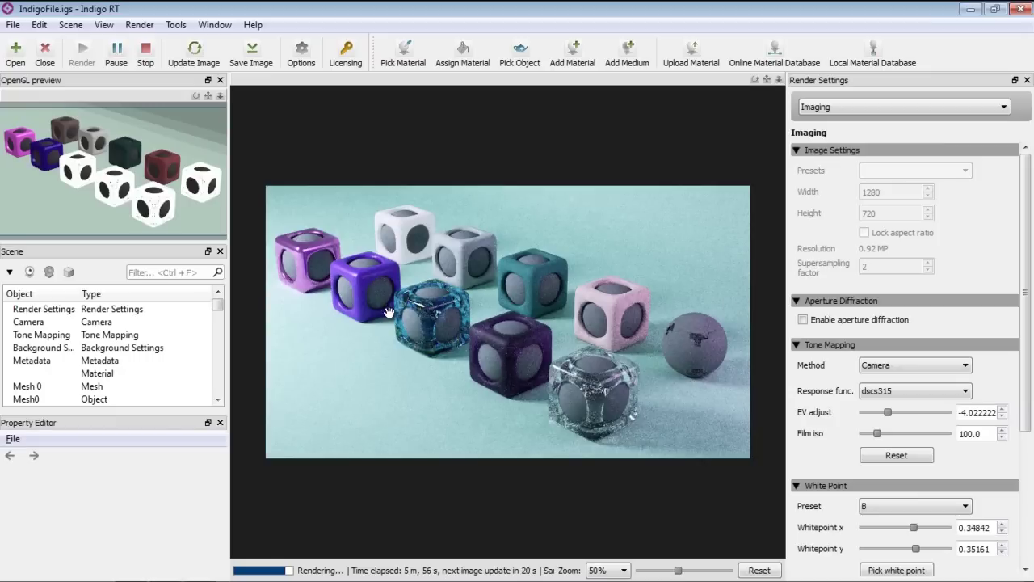
pyautogui.scroll(1, 388, 313)
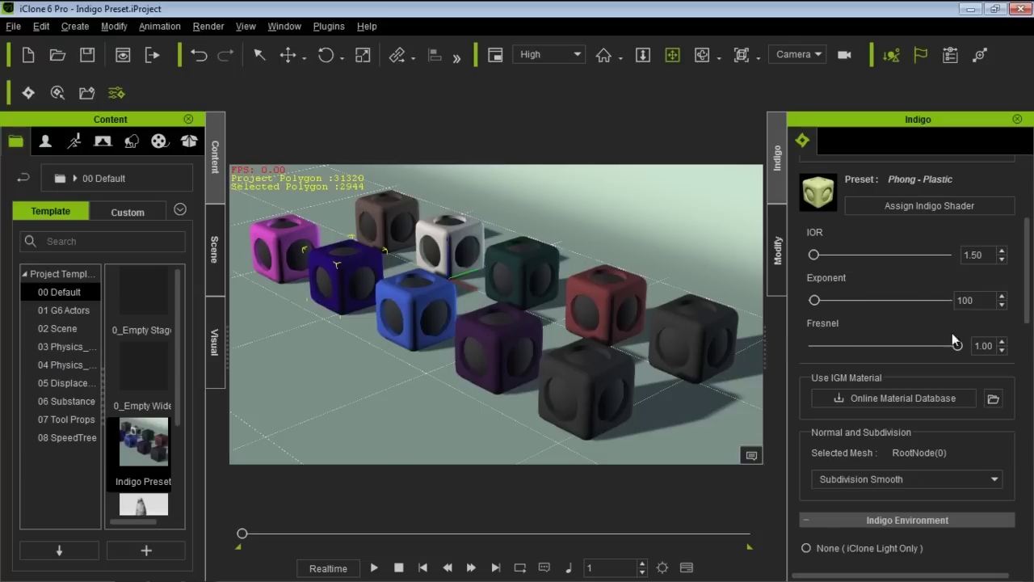
# Check the magenta cube's Indigo shader parameters, and switch to Indigo RT to inspect the magenta cube up close in the render.
pyautogui.click(276, 234)
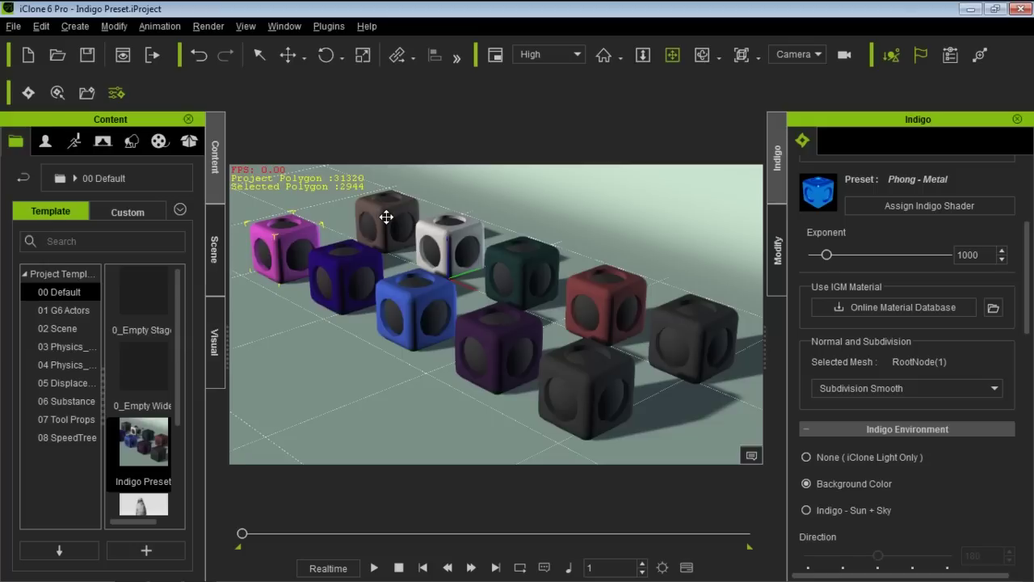
pyautogui.hotkey('alt', 'Tab')
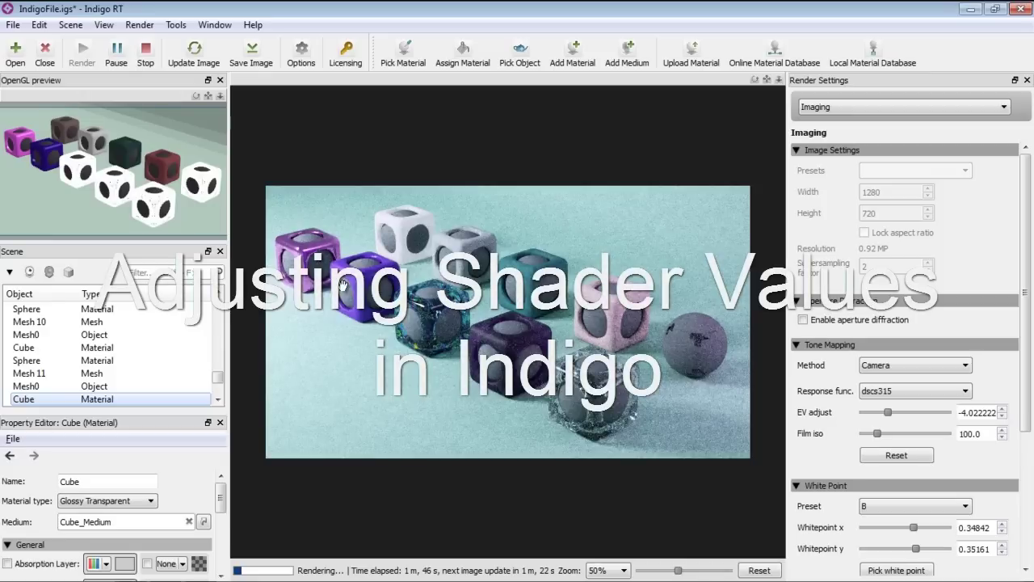
pyautogui.scroll(1, 399, 337)
pyautogui.moveTo(399, 315); pyautogui.dragTo(475, 335)
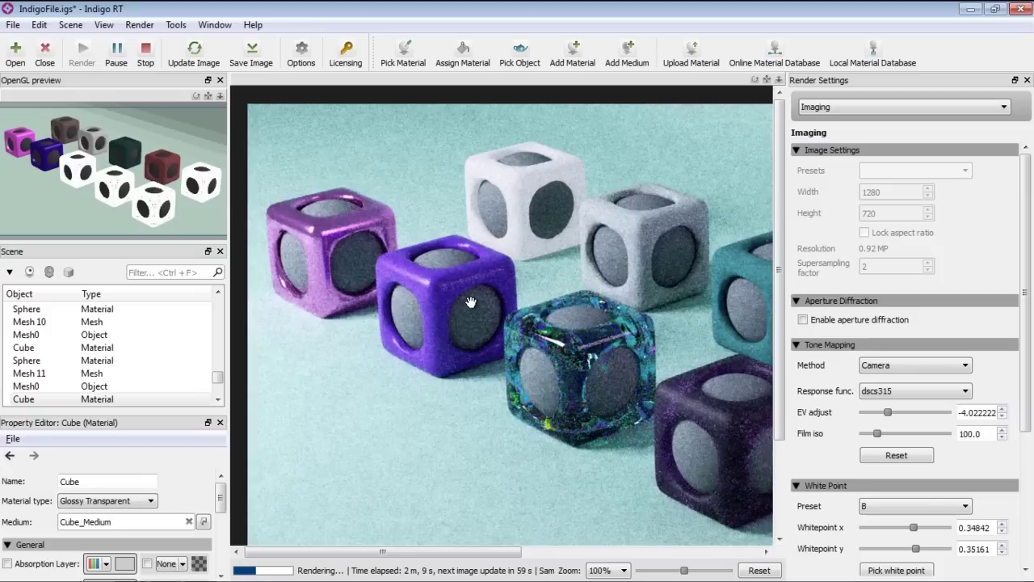
pyautogui.scroll(-1, 470, 302)
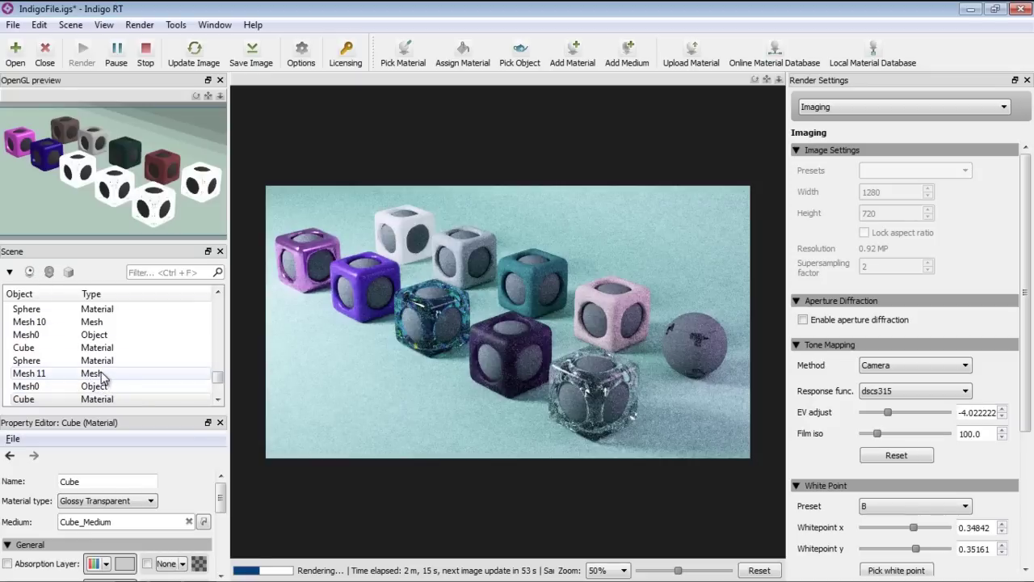
# Review the Diffuse cube material's colour, bump, displacement and emission properties.
pyautogui.click(75, 349)
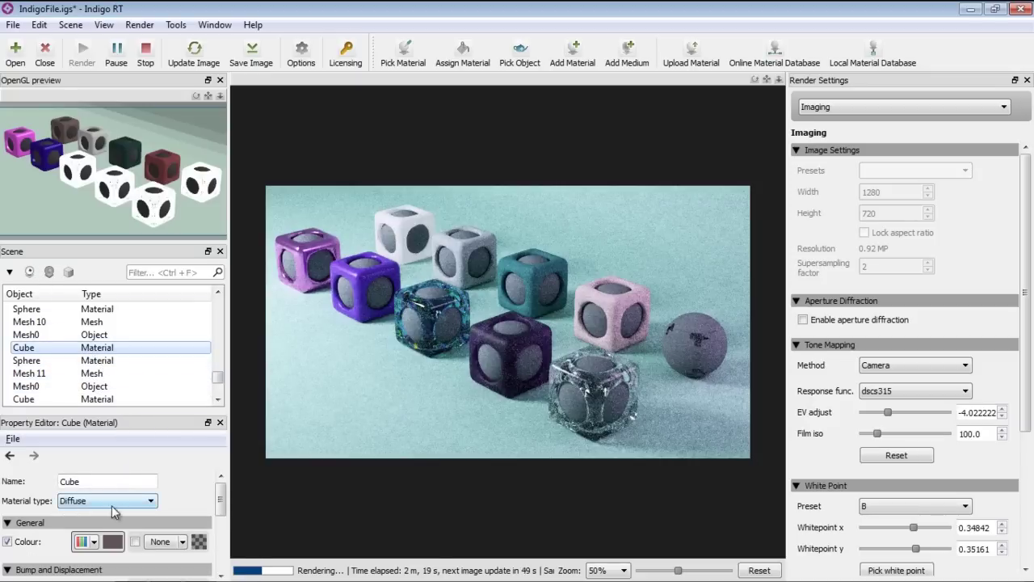
pyautogui.scroll(-1, 32, 497)
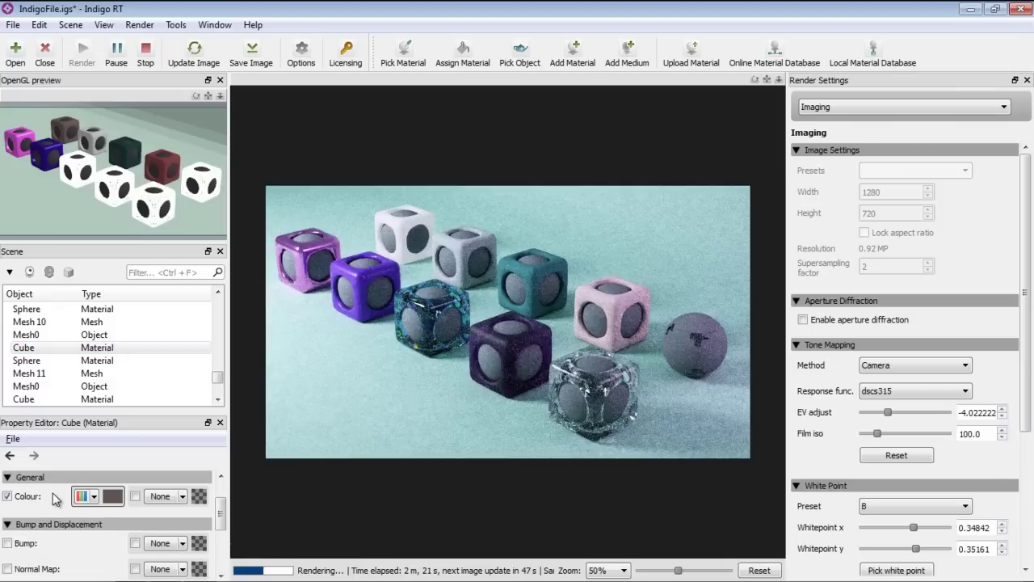
pyautogui.scroll(-1, 54, 499)
pyautogui.scroll(-1, 54, 498)
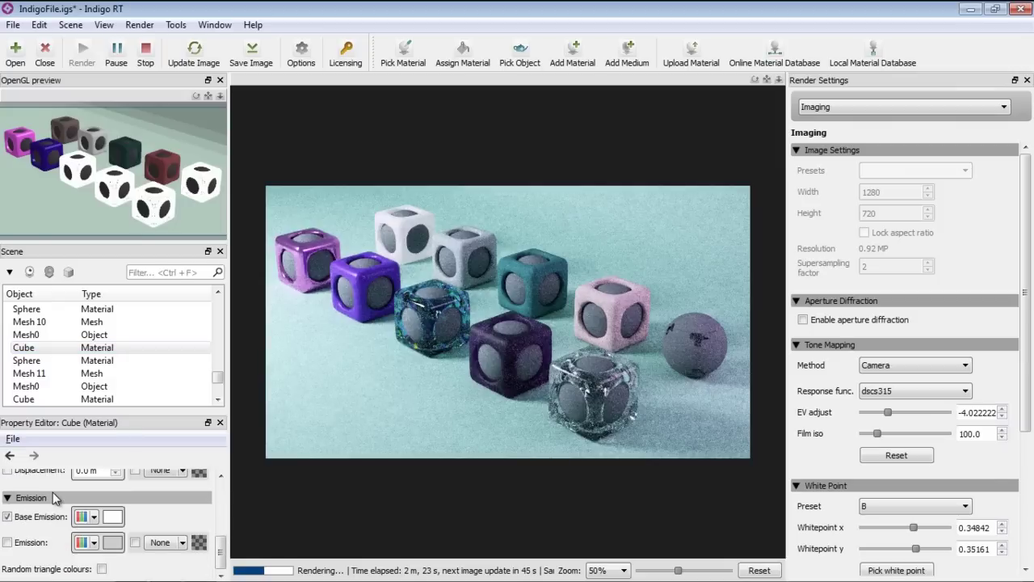
pyautogui.scroll(2, 54, 499)
# Change the front clear-glass cube's material type to Oren Nayar.
pyautogui.click(37, 346)
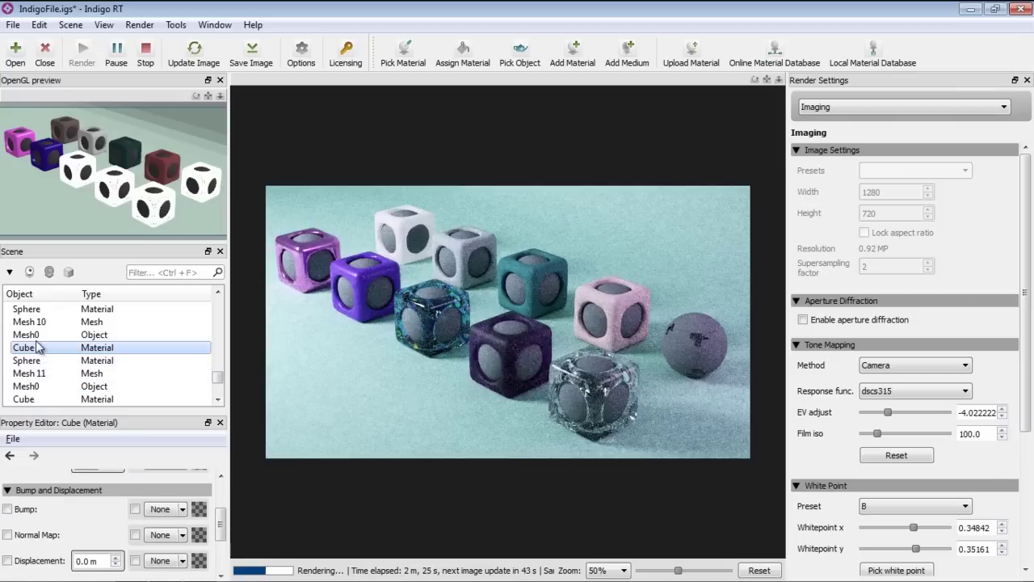
pyautogui.click(37, 399)
pyautogui.scroll(4, 64, 469)
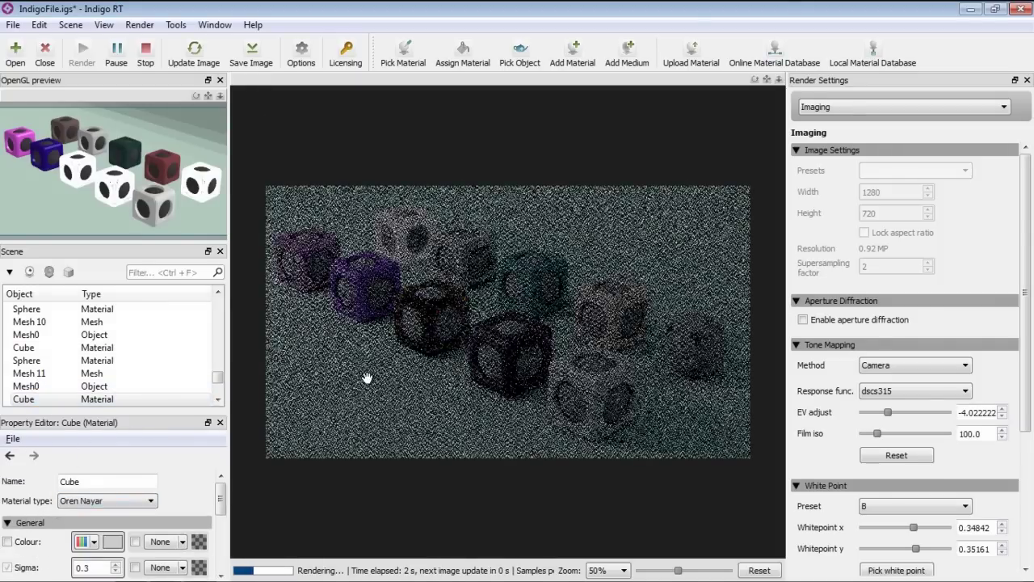
# Go back through the scene's cube materials and select the purple cube's Glossy Transparent material.
pyautogui.click(57, 352)
pyautogui.scroll(3, 54, 344)
pyautogui.scroll(1, 53, 343)
pyautogui.click(48, 323)
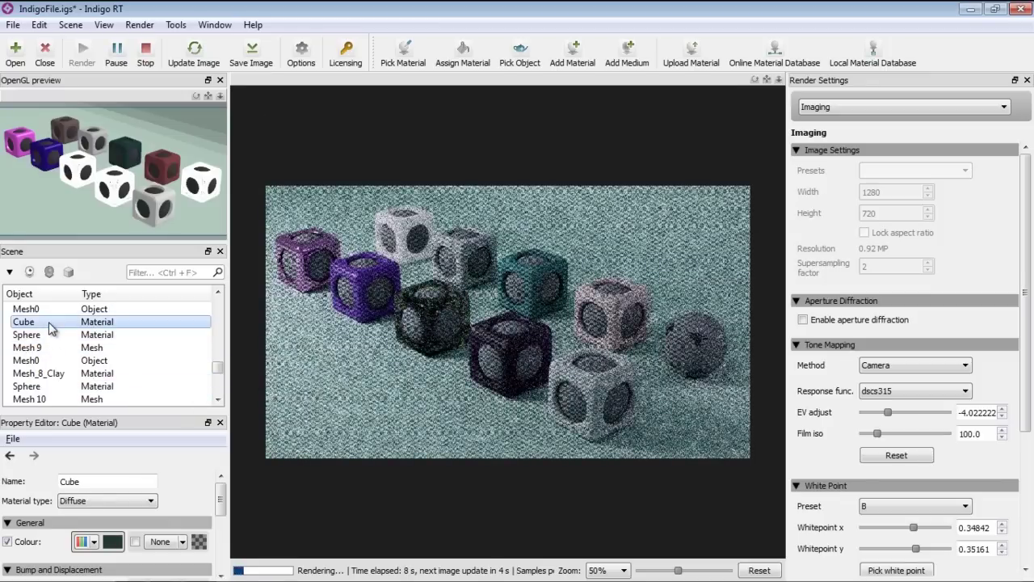
pyautogui.scroll(3, 49, 327)
pyautogui.click(45, 348)
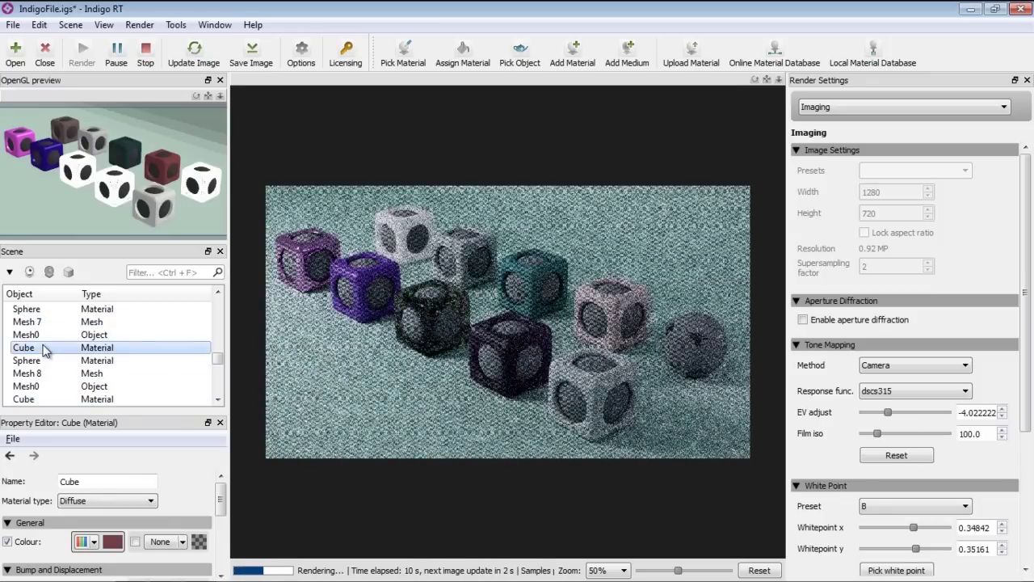
pyautogui.scroll(3, 45, 347)
pyautogui.click(46, 323)
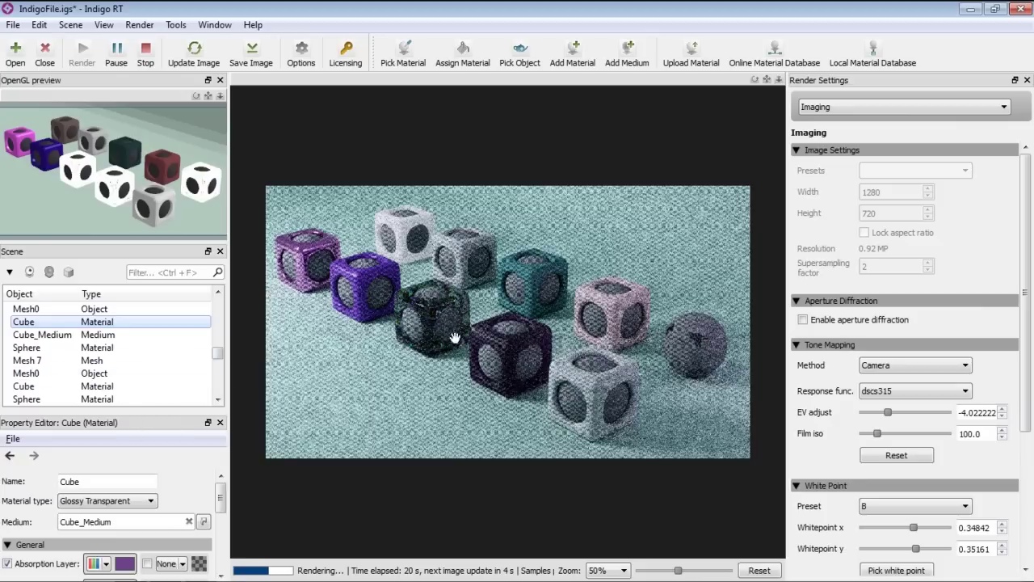
# Review the purple cube's Glossy Transparent properties, set its Exponent to 500 and inspect the cube in the render.
pyautogui.moveTo(223, 490); pyautogui.dragTo(222, 512)
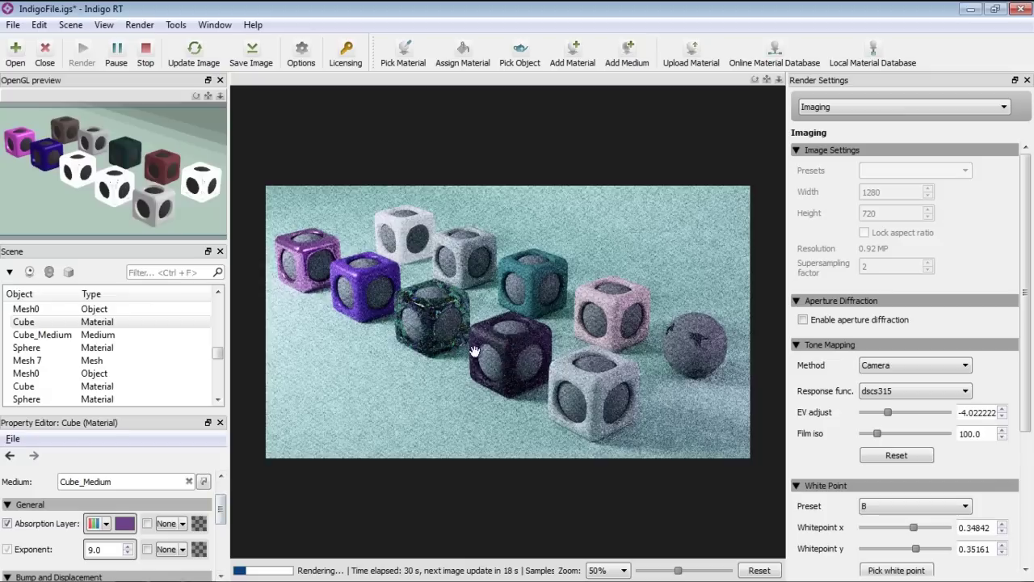
pyautogui.scroll(1, 543, 379)
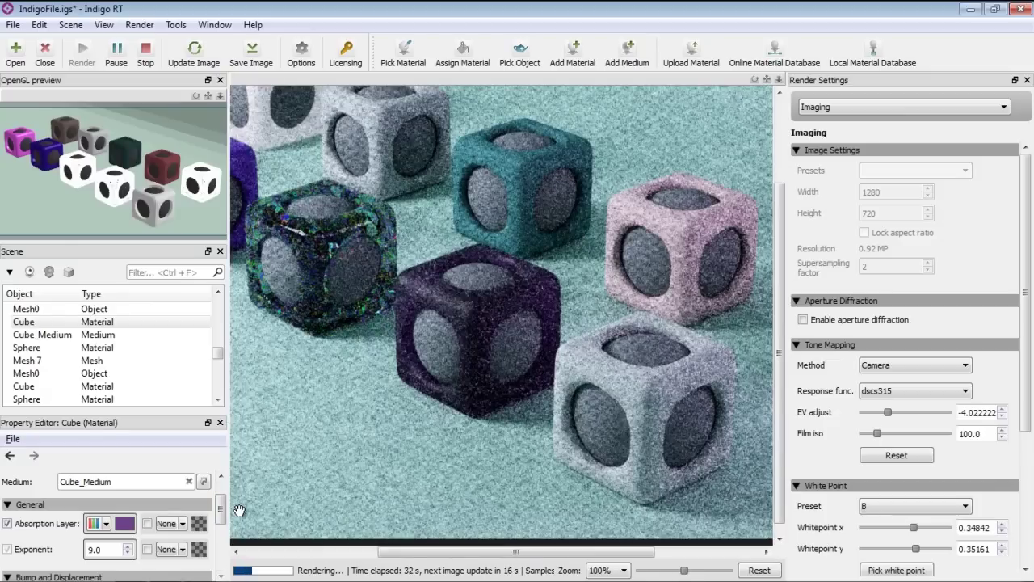
pyautogui.scroll(-3, 217, 517)
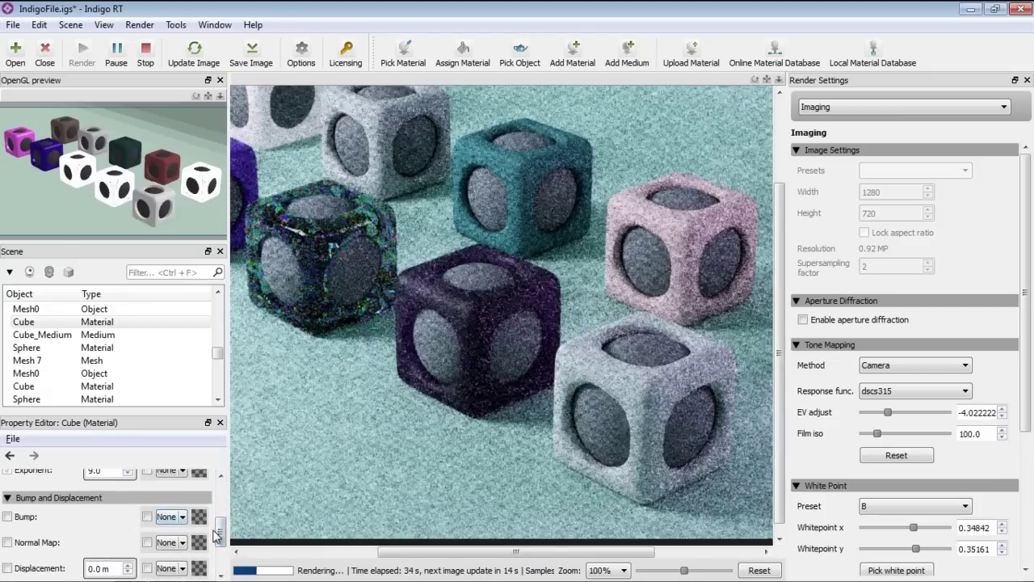
pyautogui.scroll(-2, 218, 536)
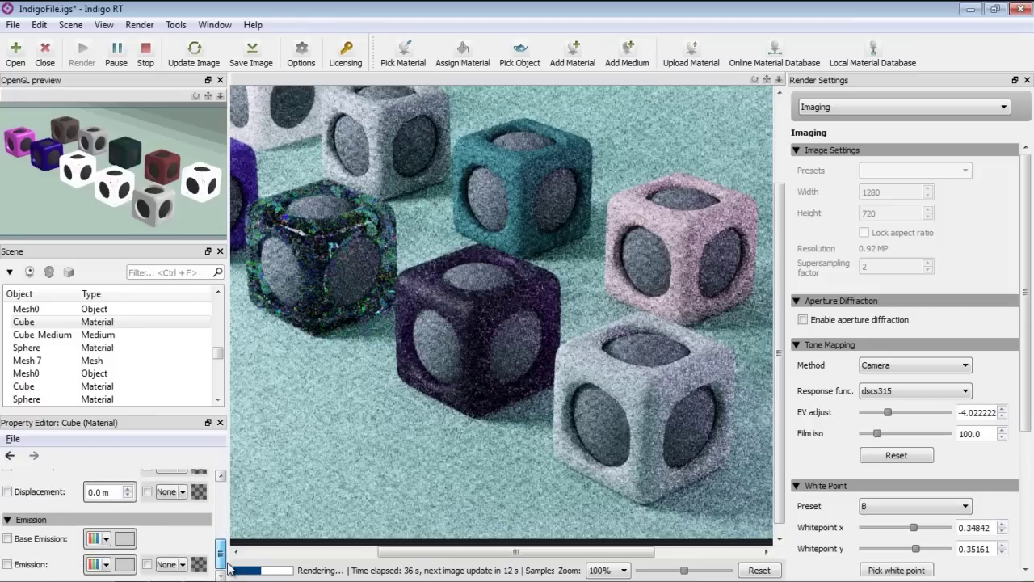
pyautogui.scroll(2, 220, 545)
pyautogui.moveTo(121, 518); pyautogui.dragTo(81, 519)
pyautogui.write('500')
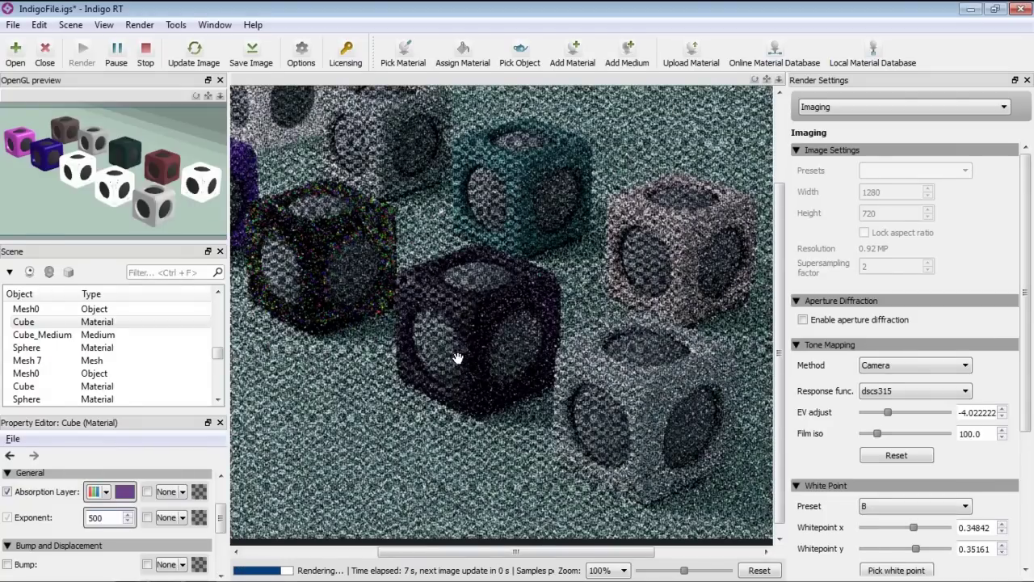
pyautogui.scroll(-1, 474, 349)
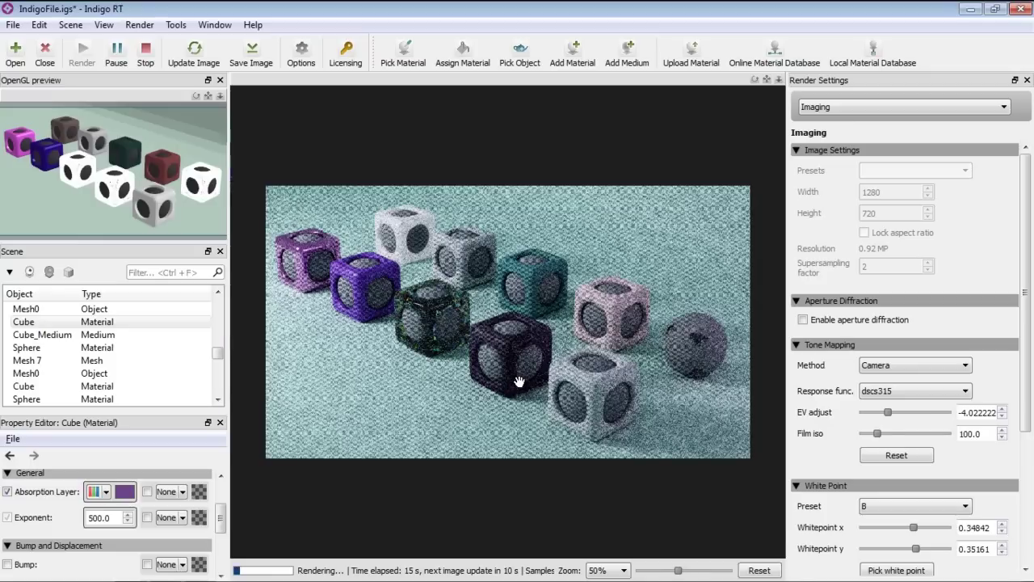
pyautogui.scroll(1, 519, 381)
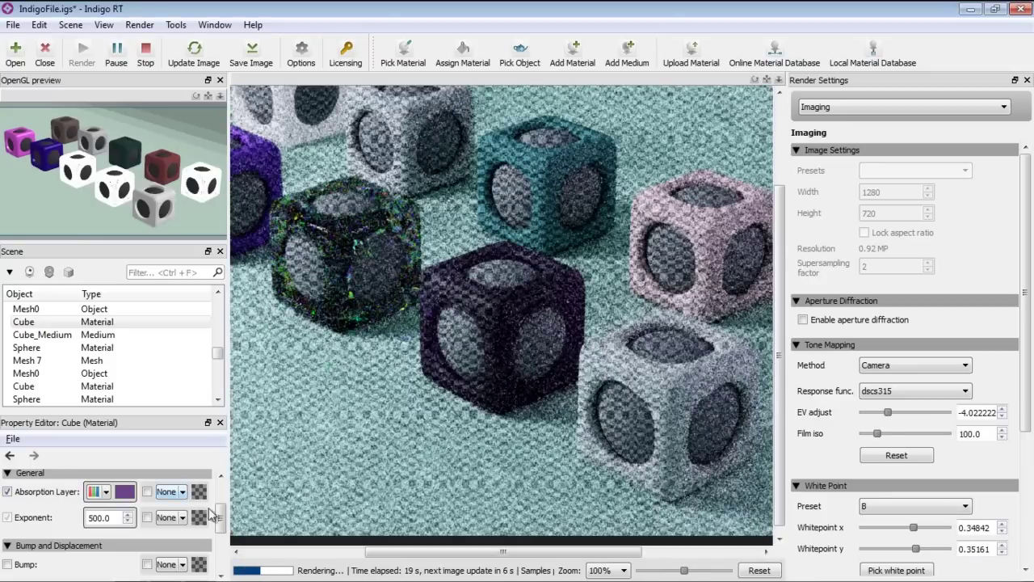
# Change the purple cube's material type to Specular and inspect its reflections in the render.
pyautogui.moveTo(223, 524); pyautogui.dragTo(223, 499)
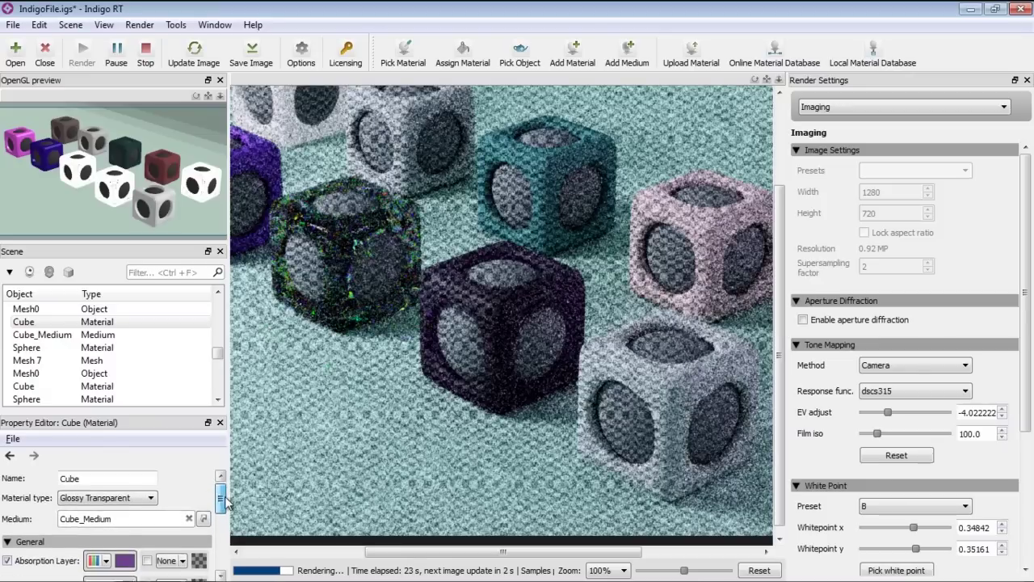
pyautogui.click(153, 501)
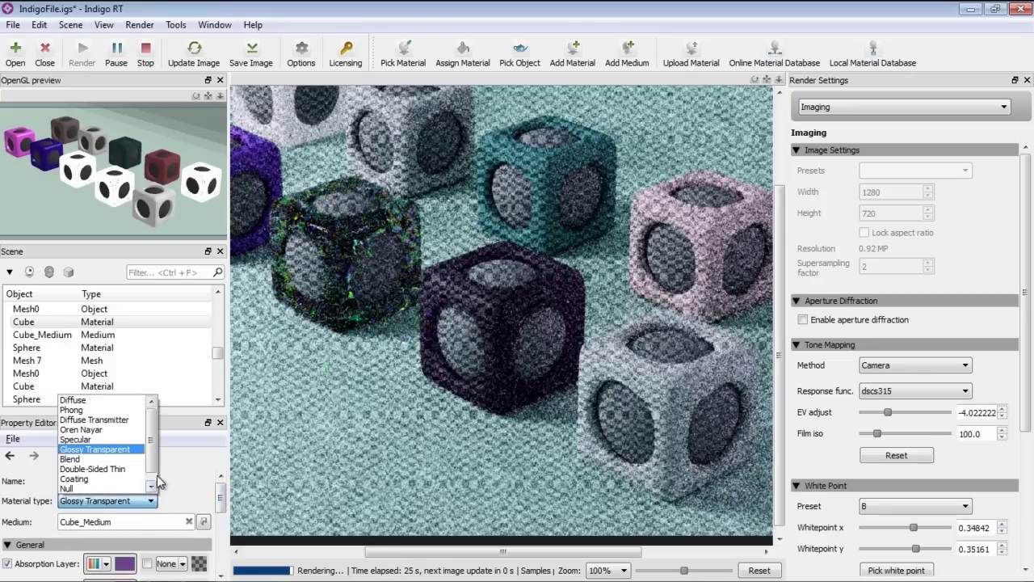
pyautogui.moveTo(153, 439)
pyautogui.mouseDown()
pyautogui.moveTo(154, 452)
pyautogui.moveTo(155, 428)
pyautogui.moveTo(154, 454)
pyautogui.moveTo(154, 441)
pyautogui.mouseUp()
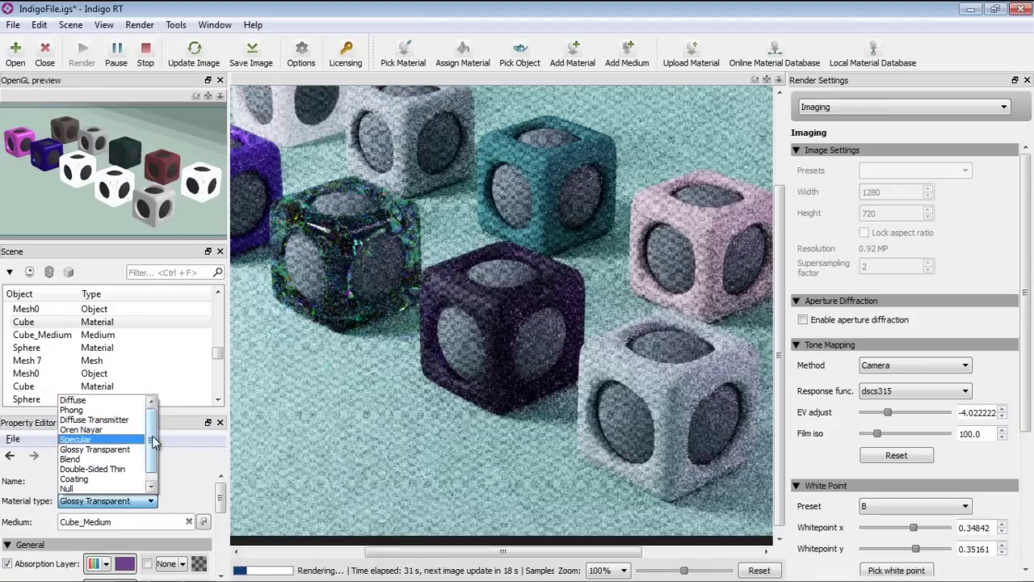
pyautogui.click(106, 440)
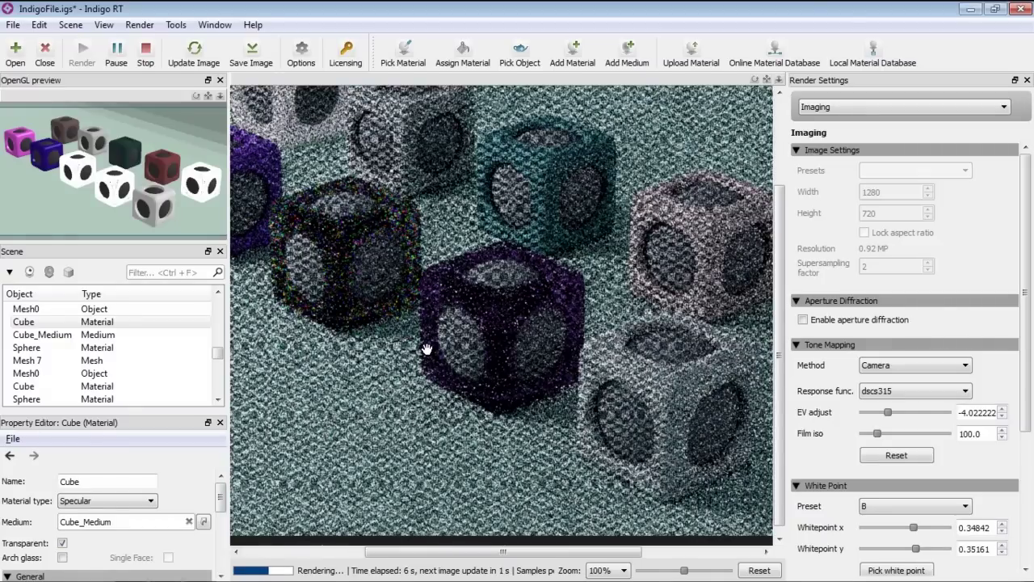
pyautogui.scroll(-1, 429, 352)
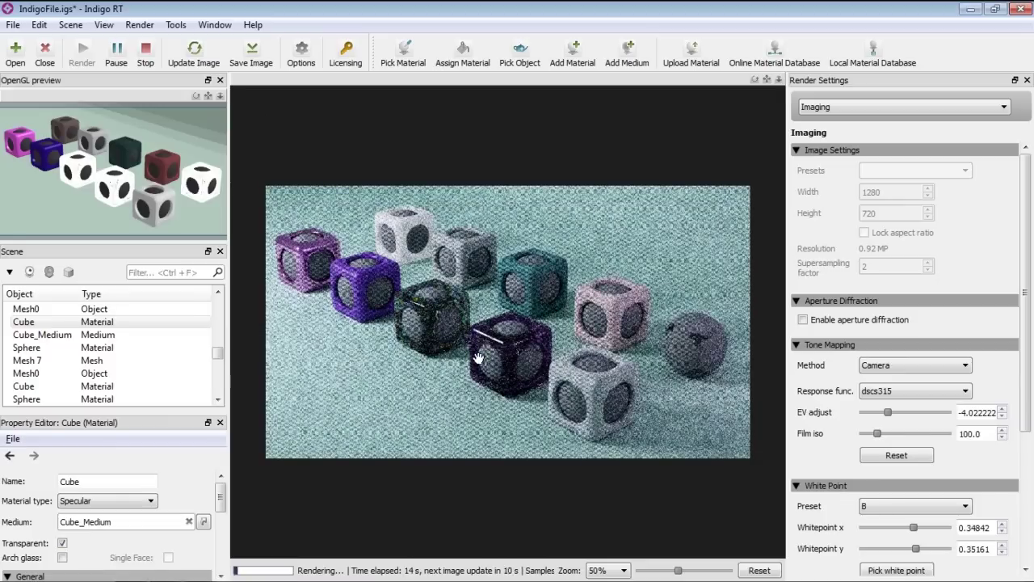
pyautogui.scroll(1, 480, 368)
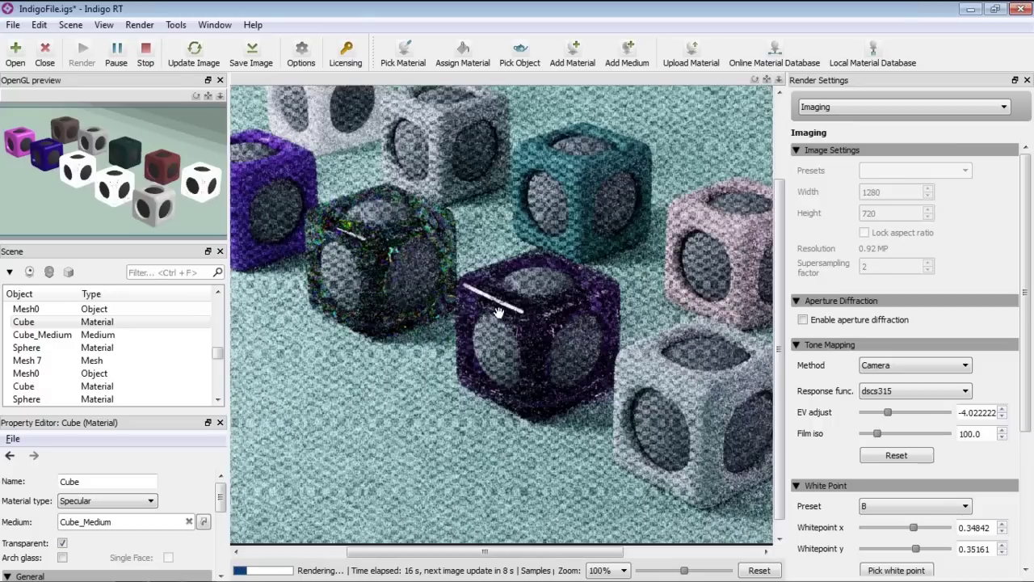
pyautogui.scroll(-1, 482, 294)
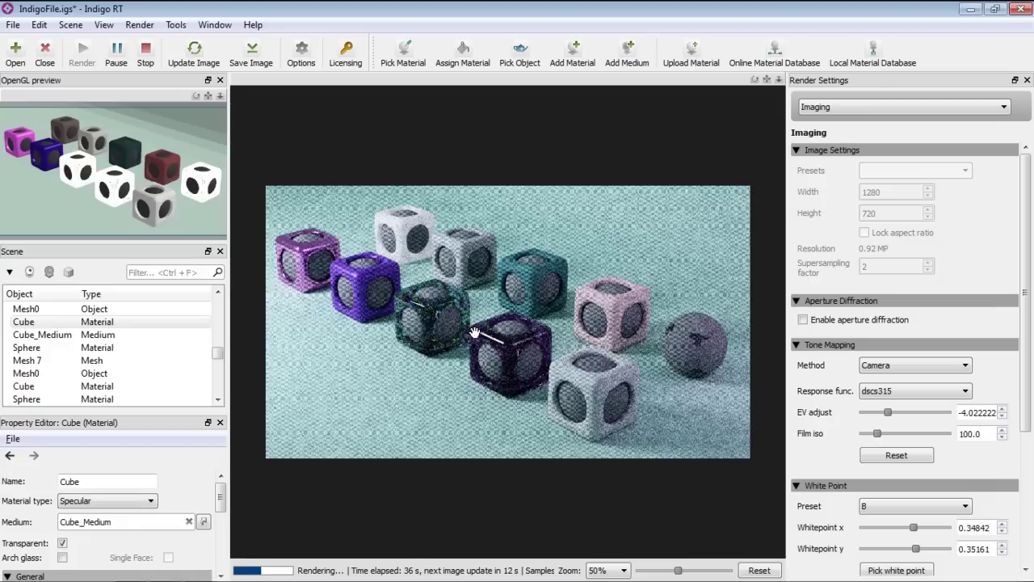
# Switch back to iClone and start a new empty project.
pyautogui.hotkey('alt', 'Tab')
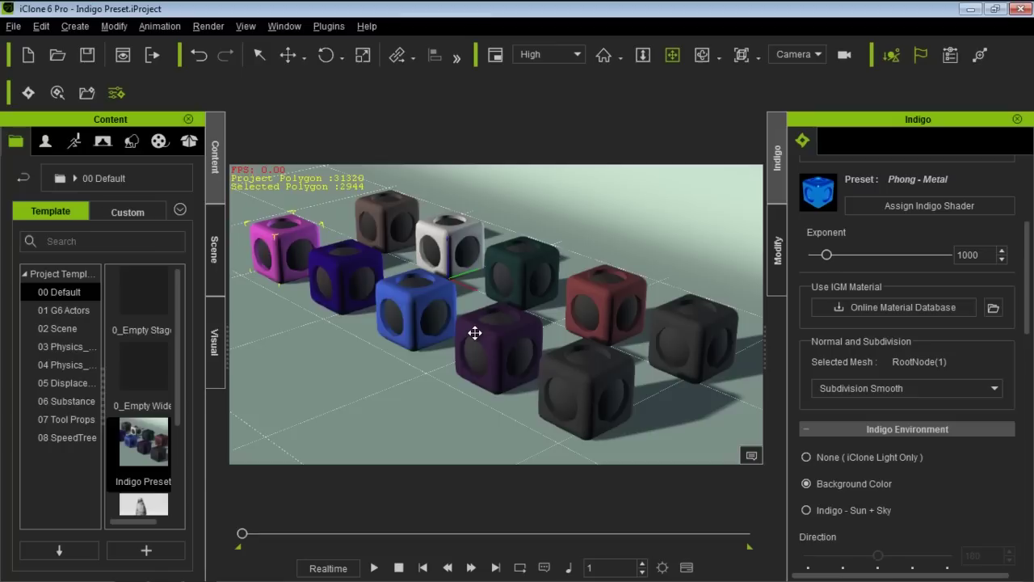
pyautogui.click(29, 54)
pyautogui.click(579, 331)
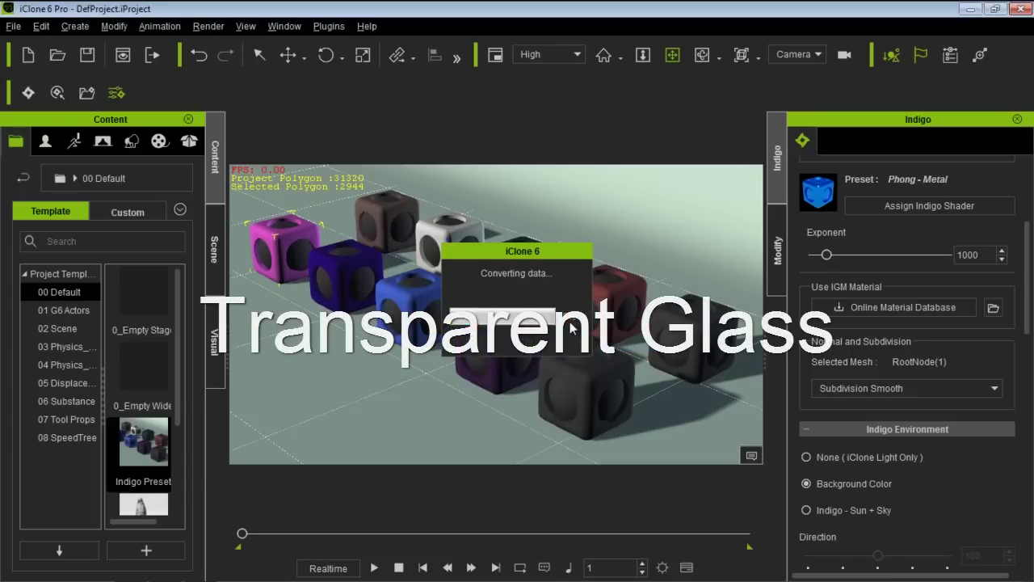
# Add the Floor_001 prop from the Wall and Floor set of the 3D Blocks props to the scene.
pyautogui.click(123, 143)
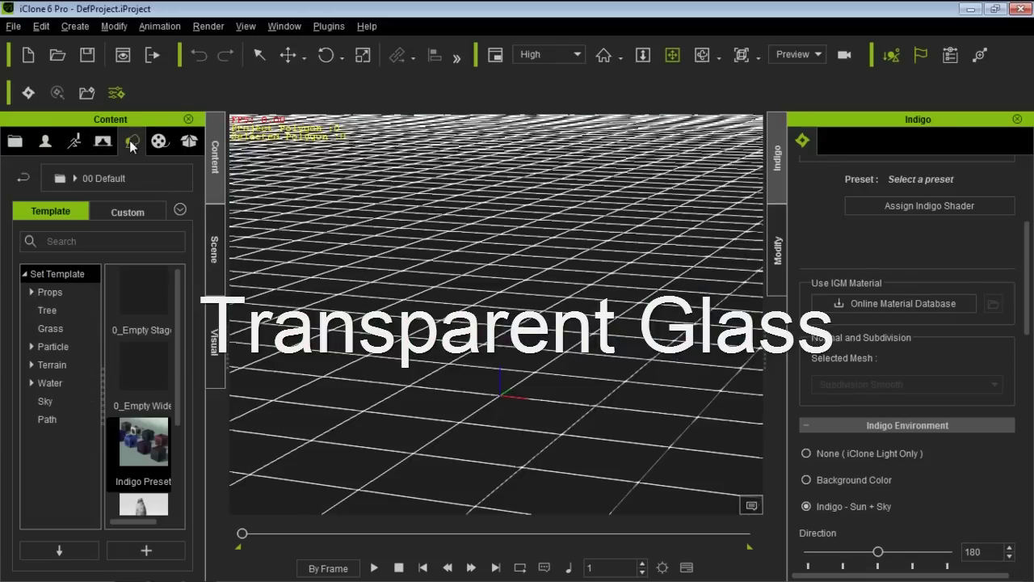
pyautogui.click(47, 295)
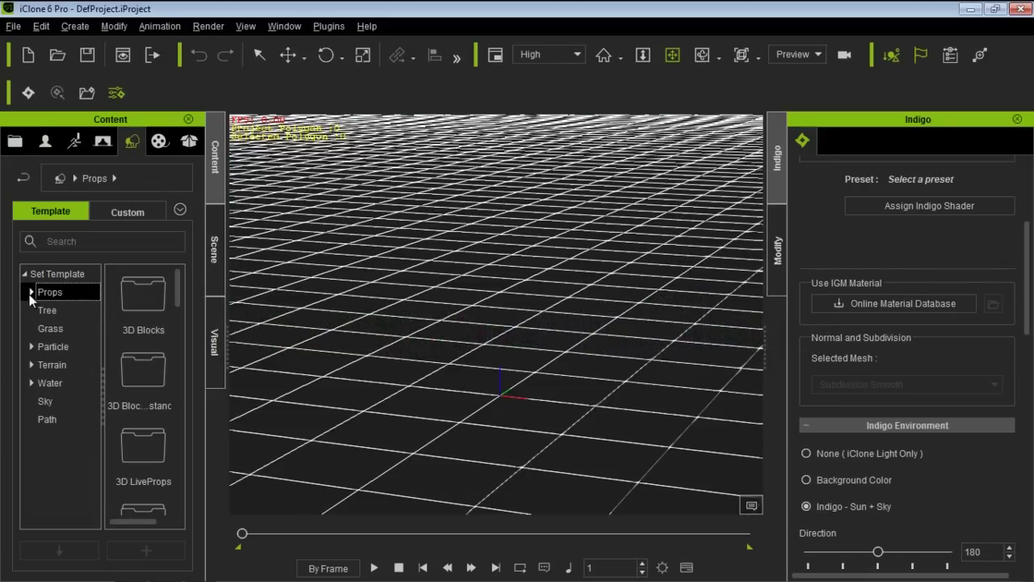
pyautogui.click(30, 292)
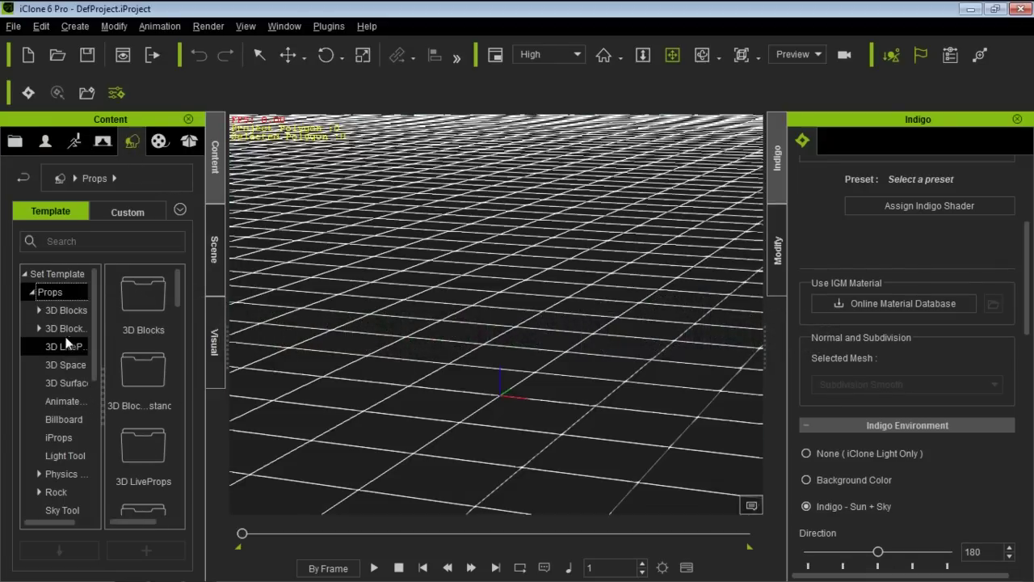
pyautogui.click(65, 328)
pyautogui.click(65, 310)
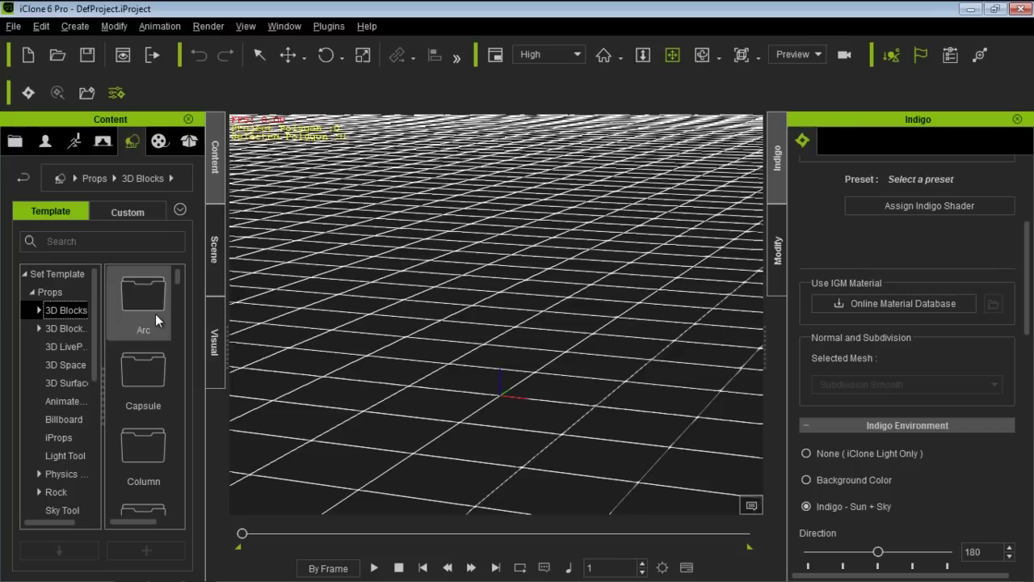
pyautogui.scroll(-2, 154, 336)
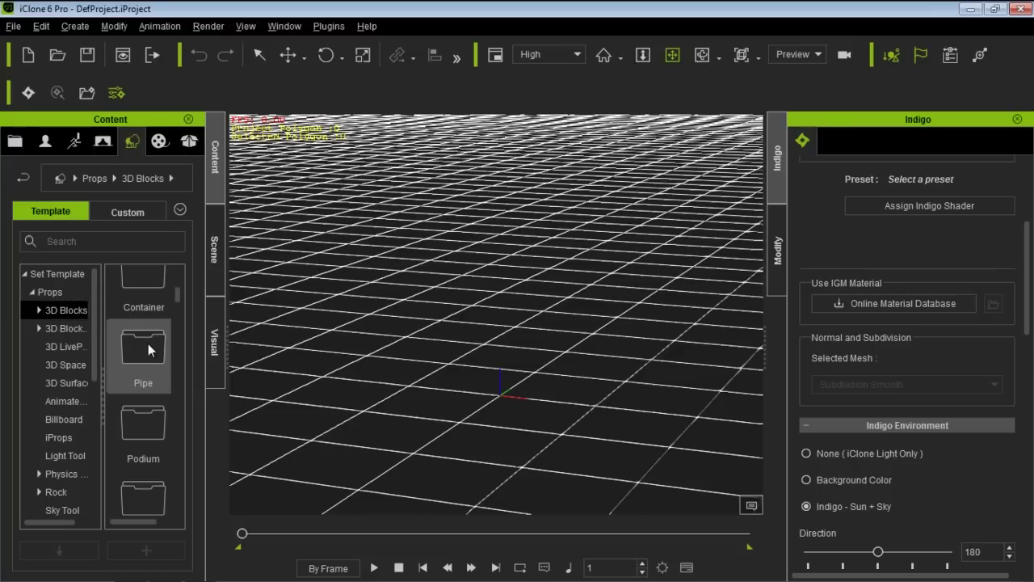
pyautogui.scroll(-3, 147, 347)
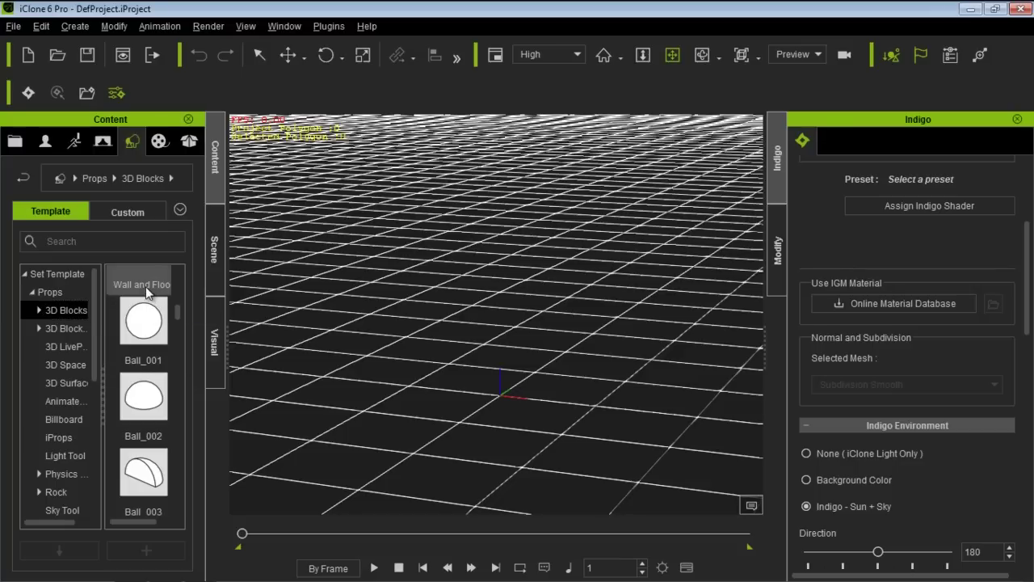
pyautogui.doubleClick(146, 293)
pyautogui.doubleClick(149, 373)
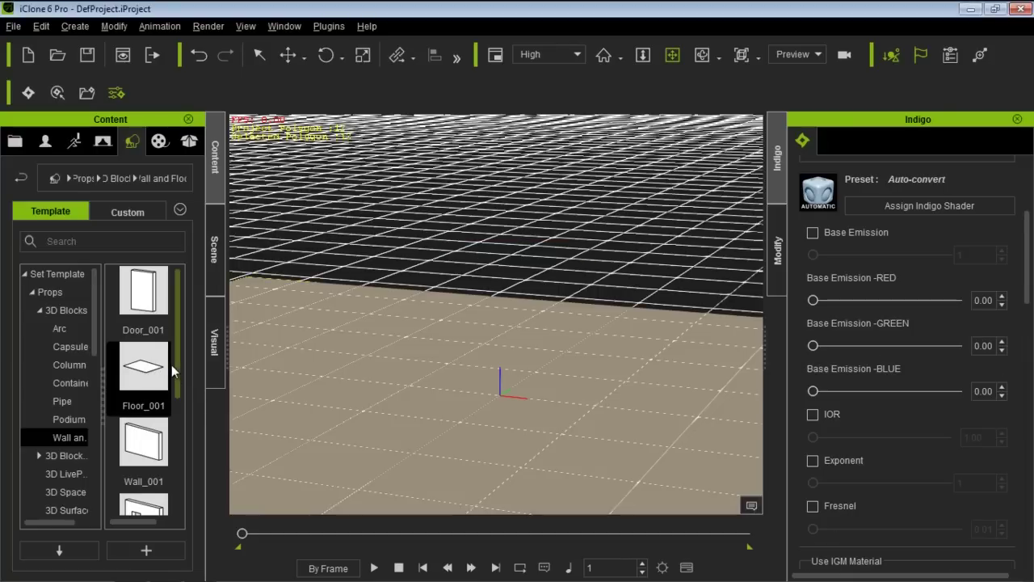
# Browse the 3D Blocks prop categories and add the Podium_003 prop to the scene.
pyautogui.click(64, 329)
pyautogui.click(64, 346)
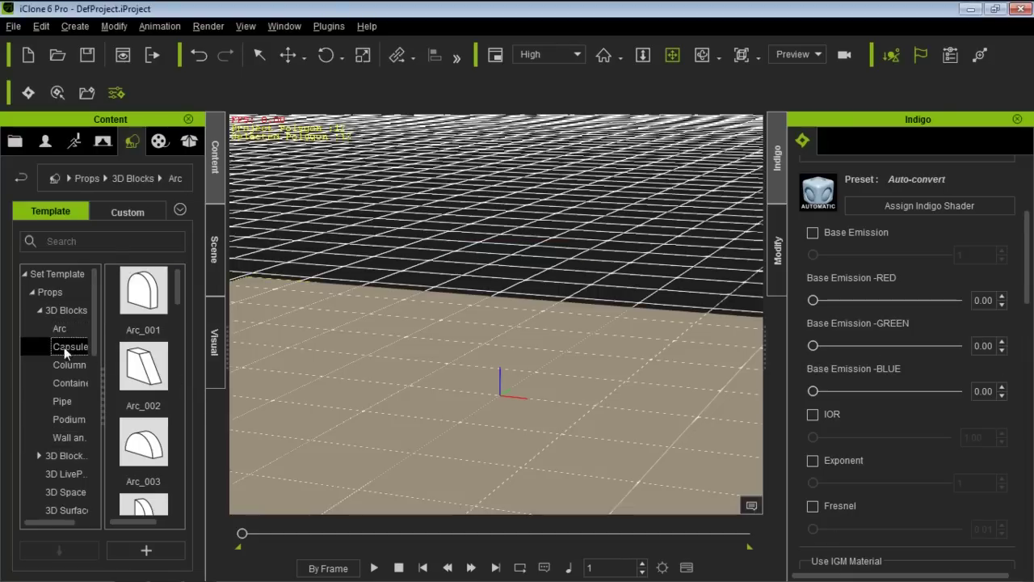
pyautogui.click(64, 365)
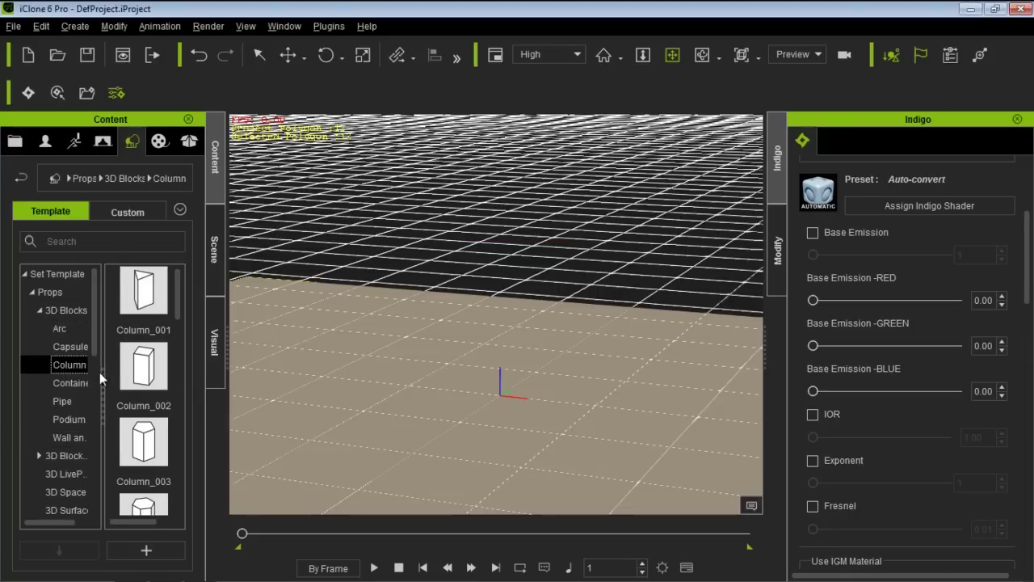
pyautogui.click(63, 328)
pyautogui.click(69, 385)
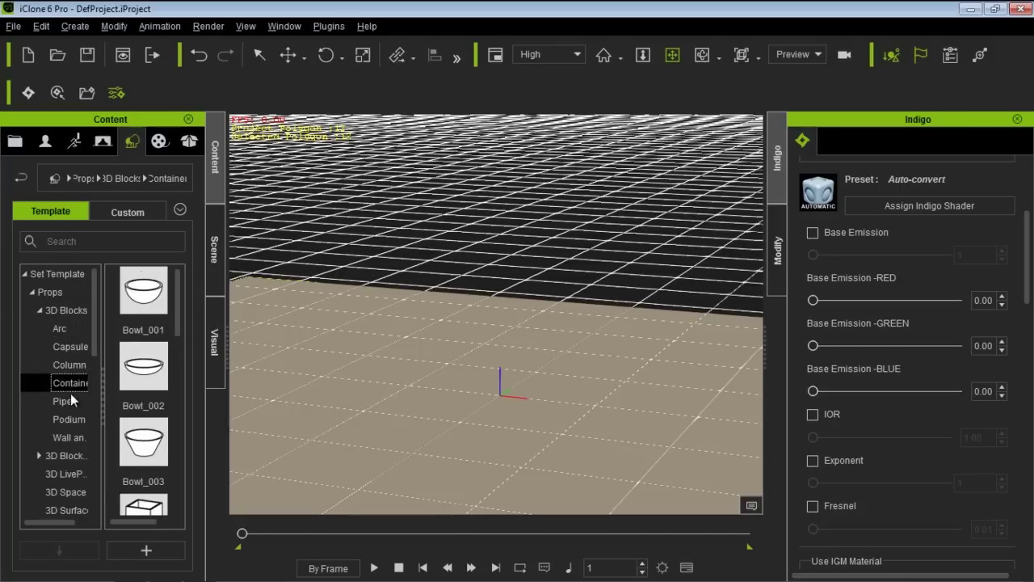
pyautogui.click(63, 401)
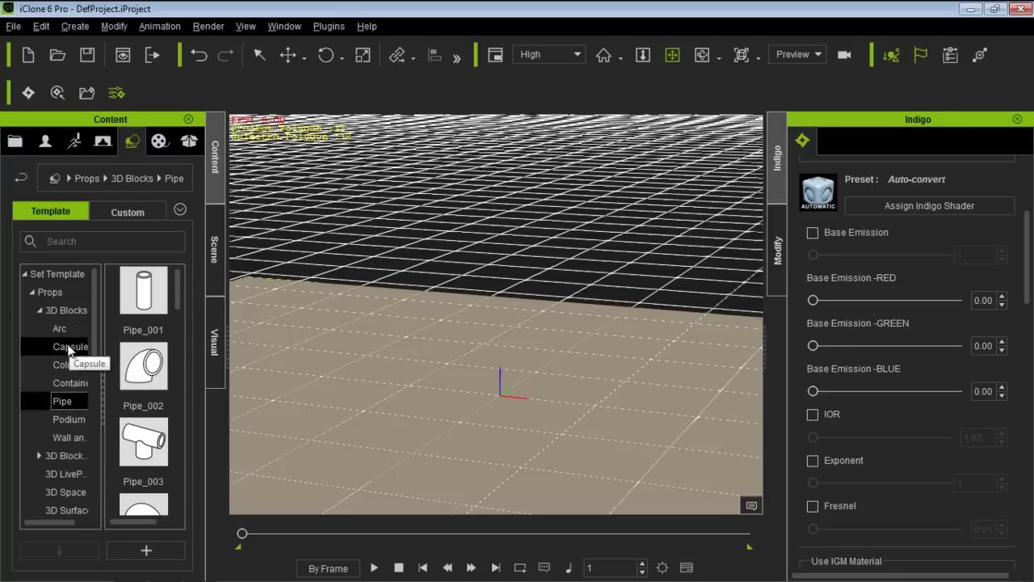
pyautogui.click(65, 420)
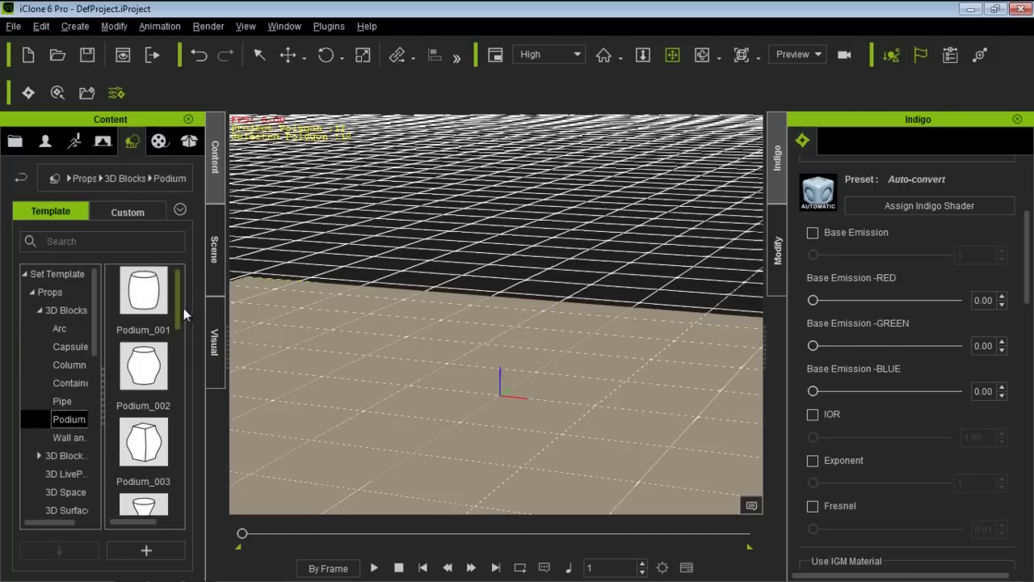
pyautogui.scroll(-3, 148, 341)
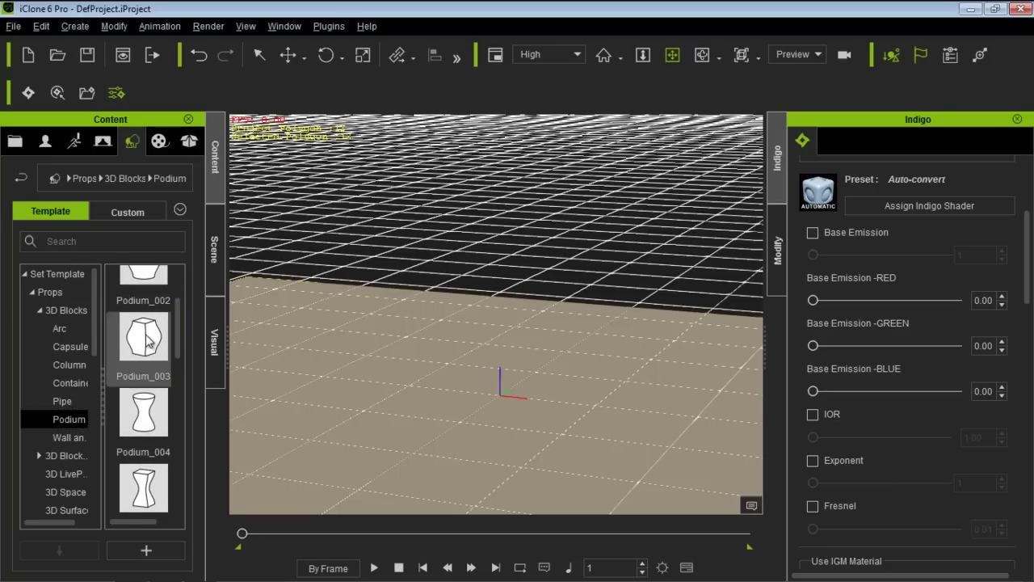
pyautogui.doubleClick(148, 341)
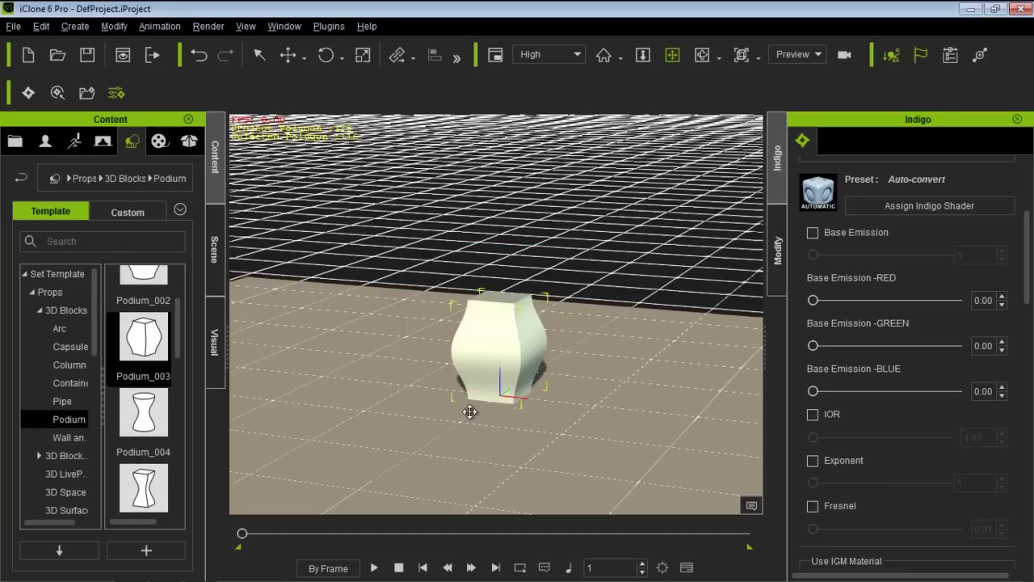
# Place a duplicate of the Podium_003 prop beside the original, on its left.
pyautogui.doubleClick(144, 339)
pyautogui.keyDown('ctrl'); pyautogui.moveTo(557, 399); pyautogui.dragTo(463, 391); pyautogui.keyUp('ctrl')
pyautogui.scroll(5, 506, 436)
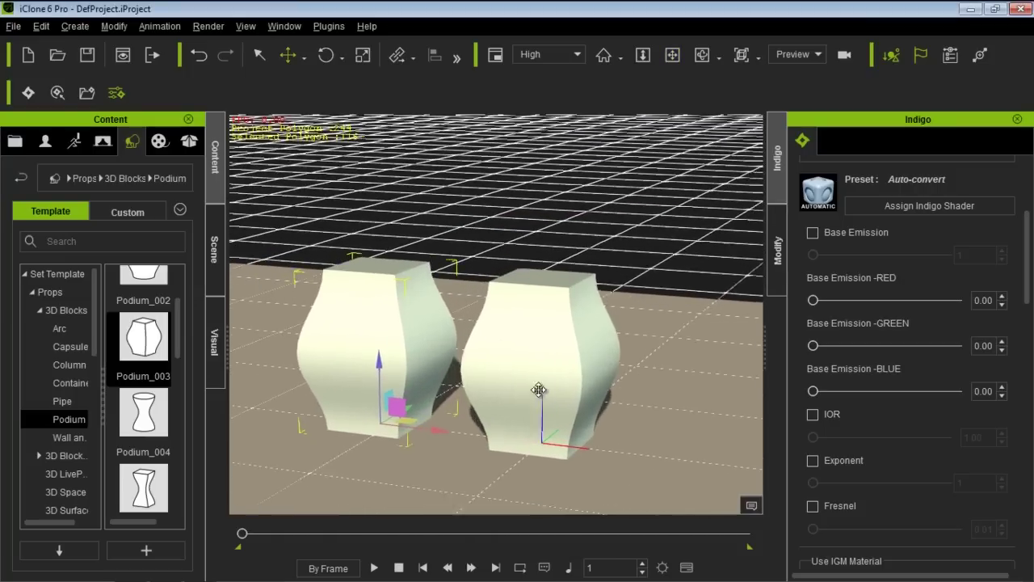
pyautogui.scroll(5, 525, 367)
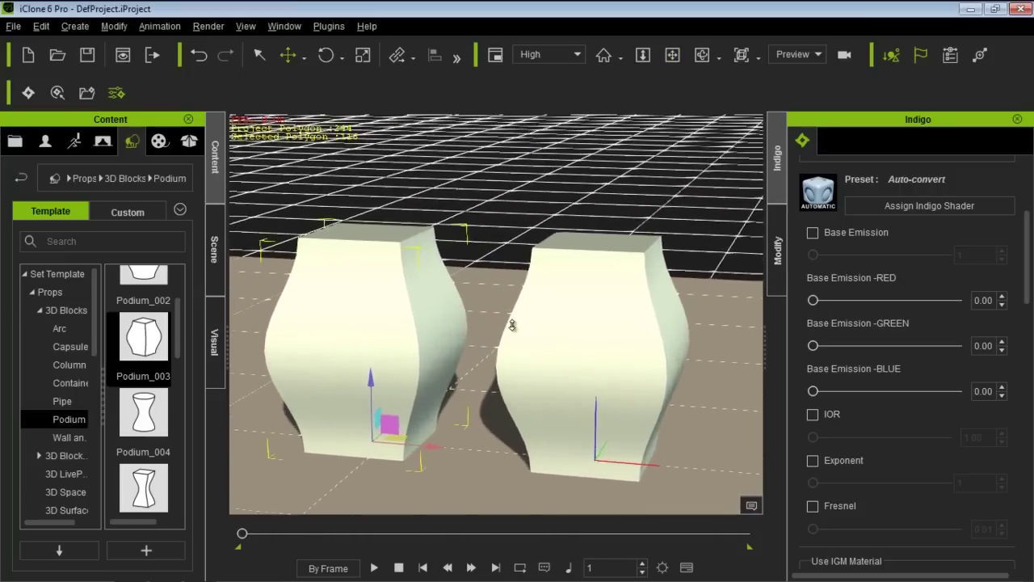
pyautogui.scroll(-5, 511, 342)
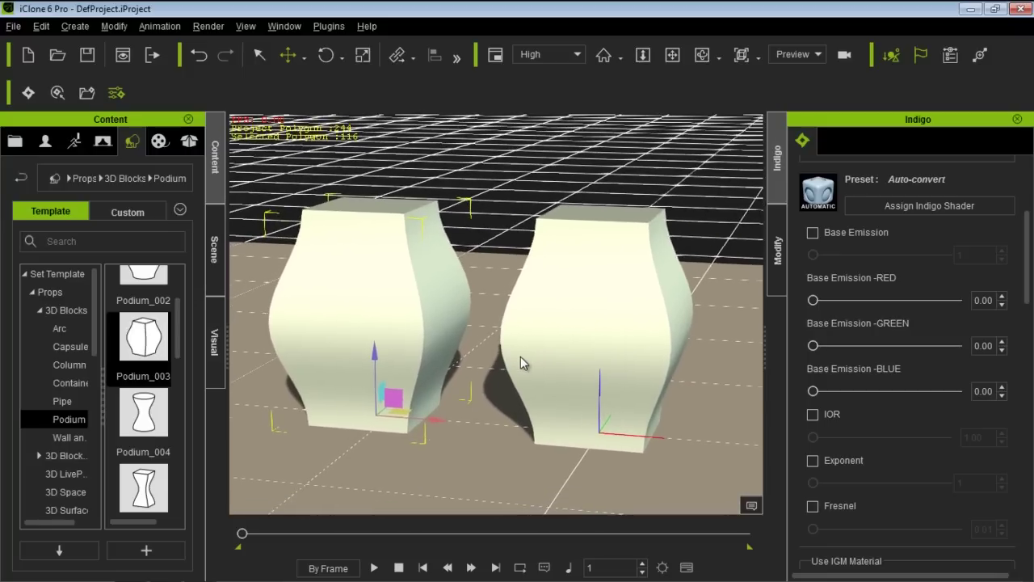
pyautogui.moveTo(500, 345); pyautogui.dragTo(496, 361, button='middle')
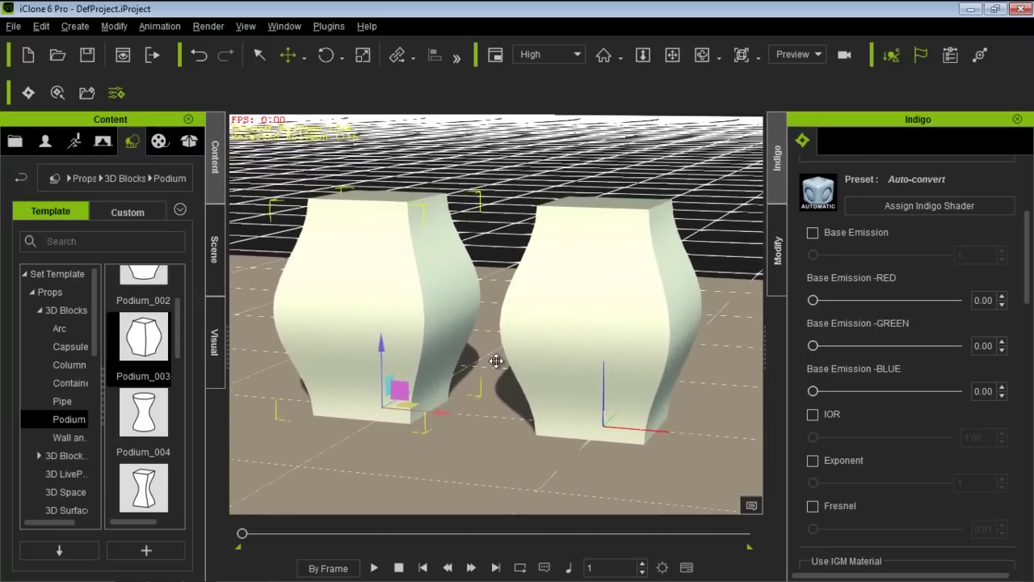
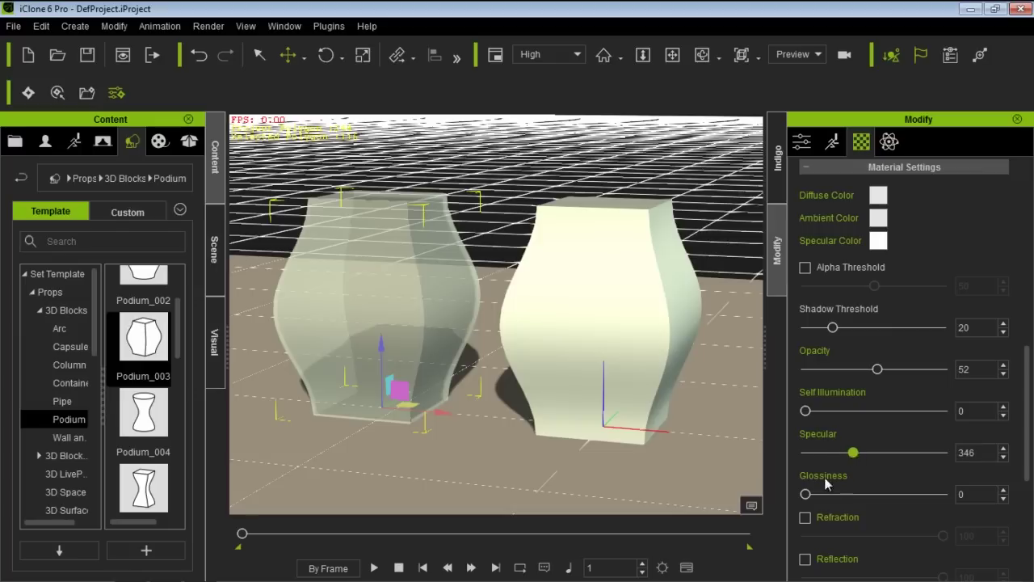
# Set the left podium's material to Glossiness 44, Specular 131 and Opacity 36.
pyautogui.moveTo(806, 495); pyautogui.dragTo(856, 496)
pyautogui.moveTo(853, 454); pyautogui.dragTo(832, 452)
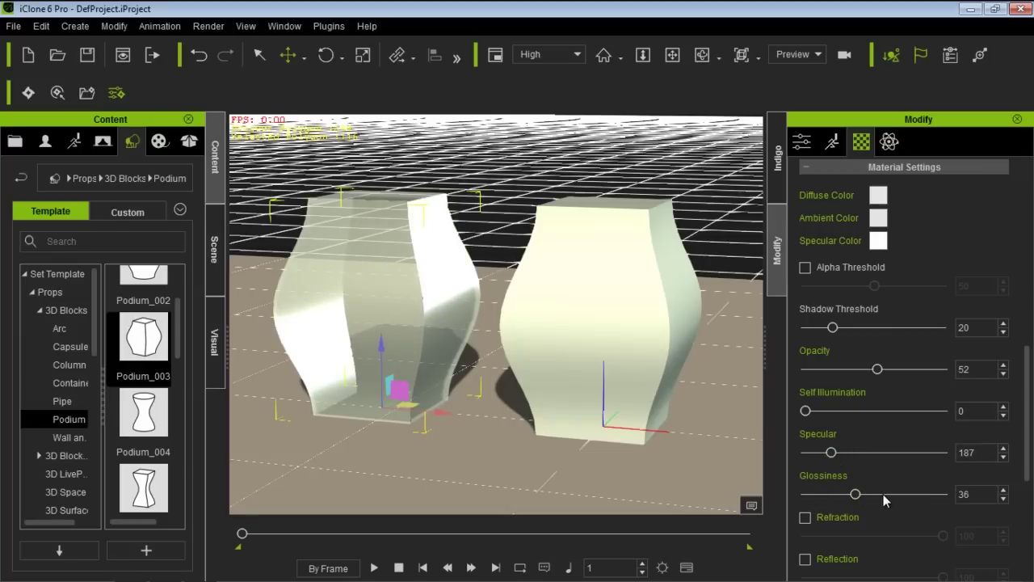
pyautogui.moveTo(856, 496)
pyautogui.mouseDown()
pyautogui.moveTo(894, 494)
pyautogui.moveTo(865, 494)
pyautogui.mouseUp()
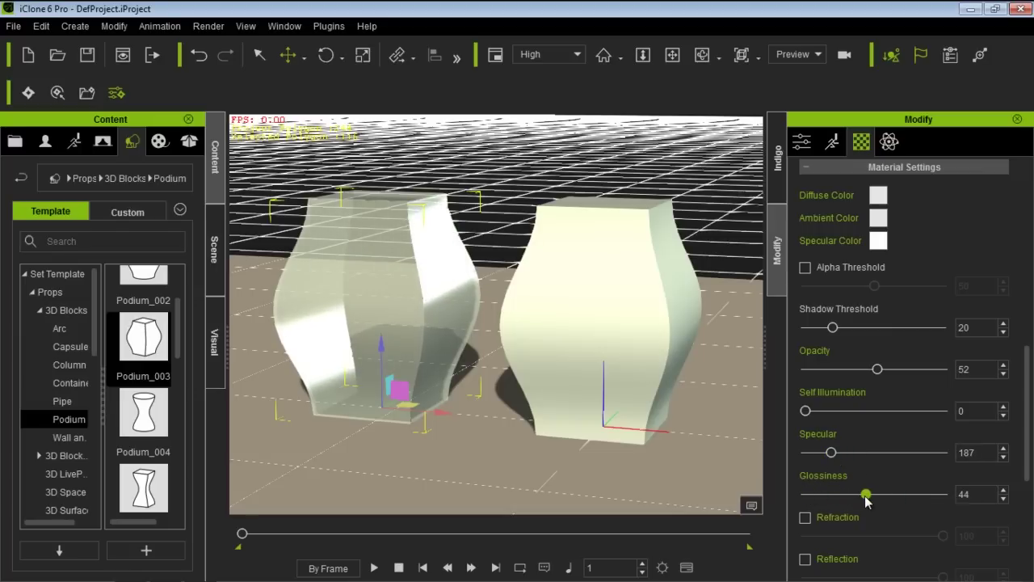
pyautogui.moveTo(831, 452); pyautogui.dragTo(823, 454)
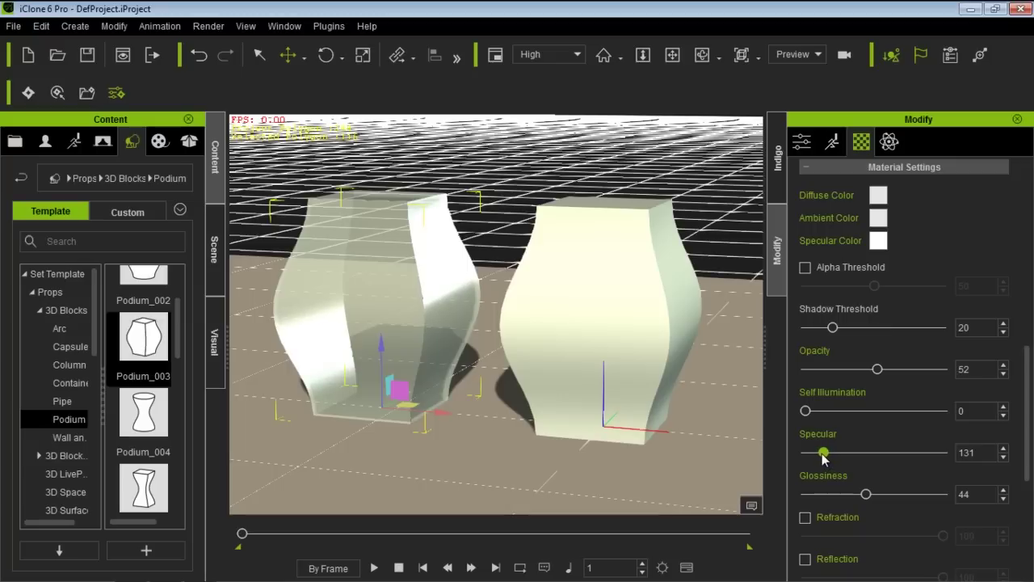
pyautogui.moveTo(877, 369); pyautogui.dragTo(856, 369)
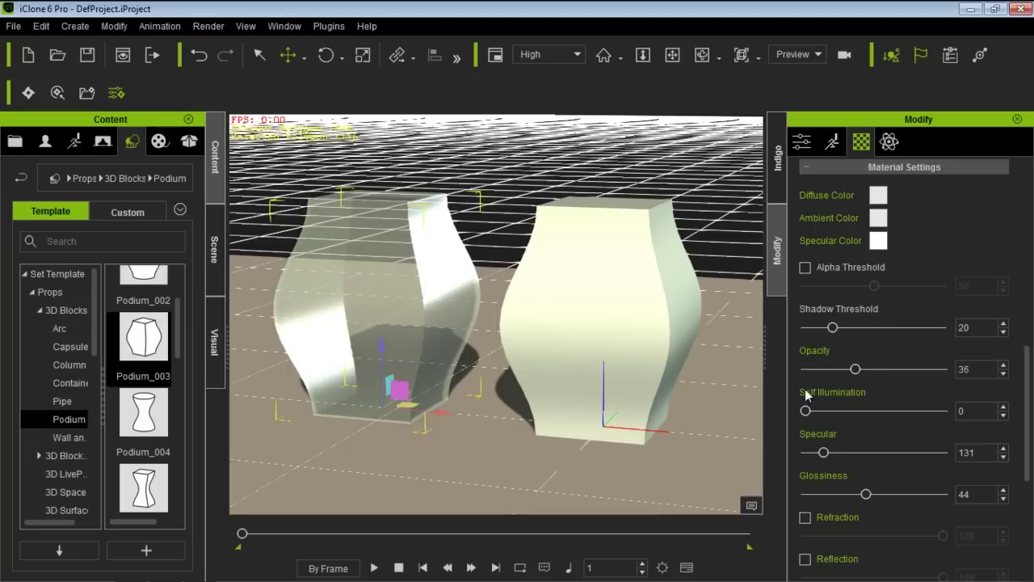
# Set the left transparent podium's Diffuse Color to light blue #8edae5.
pyautogui.moveTo(413, 384); pyautogui.dragTo(408, 324, button='right')
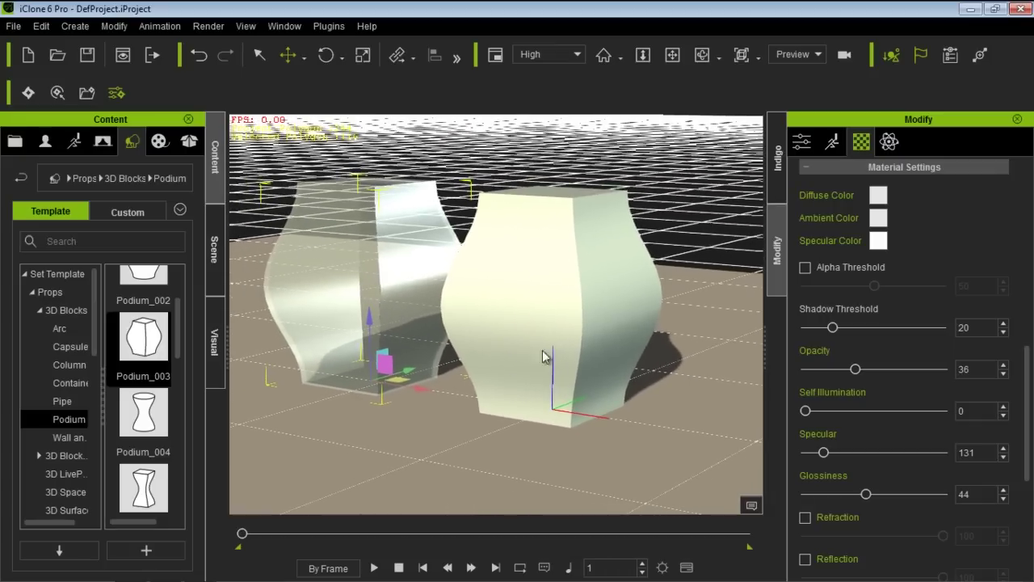
pyautogui.click(574, 296)
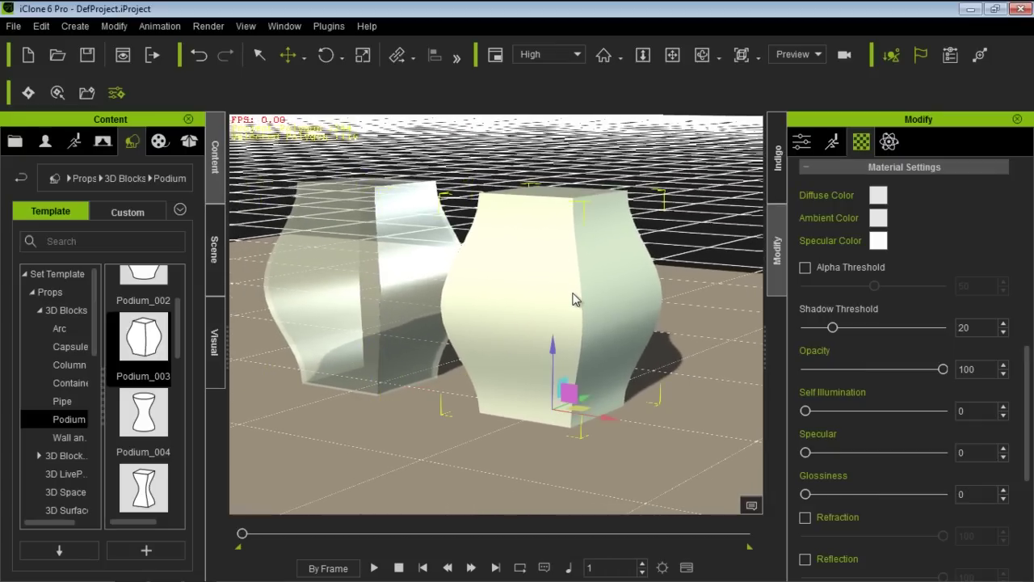
pyautogui.click(361, 277)
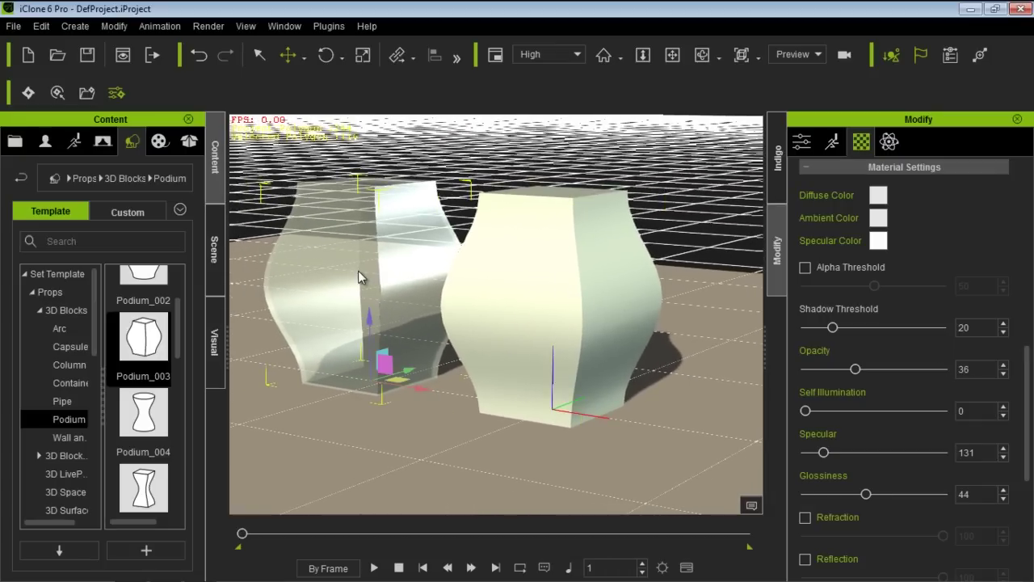
pyautogui.click(877, 196)
pyautogui.click(580, 251)
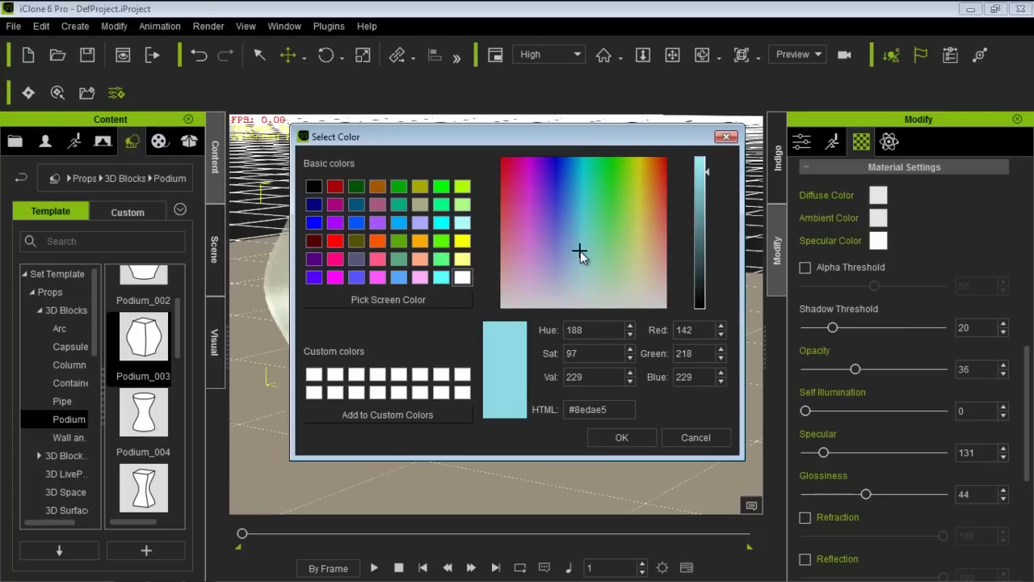
pyautogui.click(622, 437)
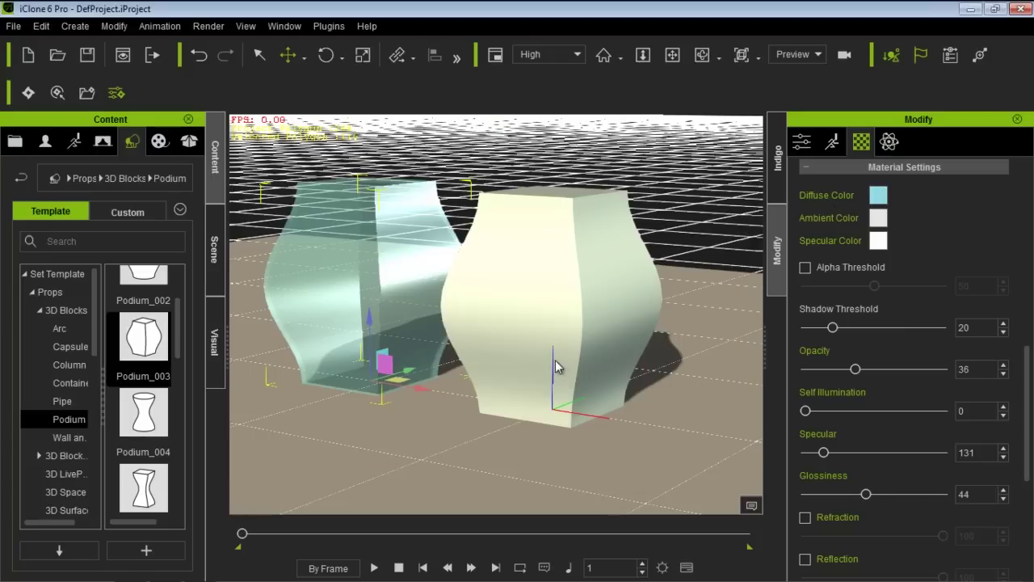
# Set the right opaque podium's Diffuse Color to a similar light blue-green tint.
pyautogui.click(551, 296)
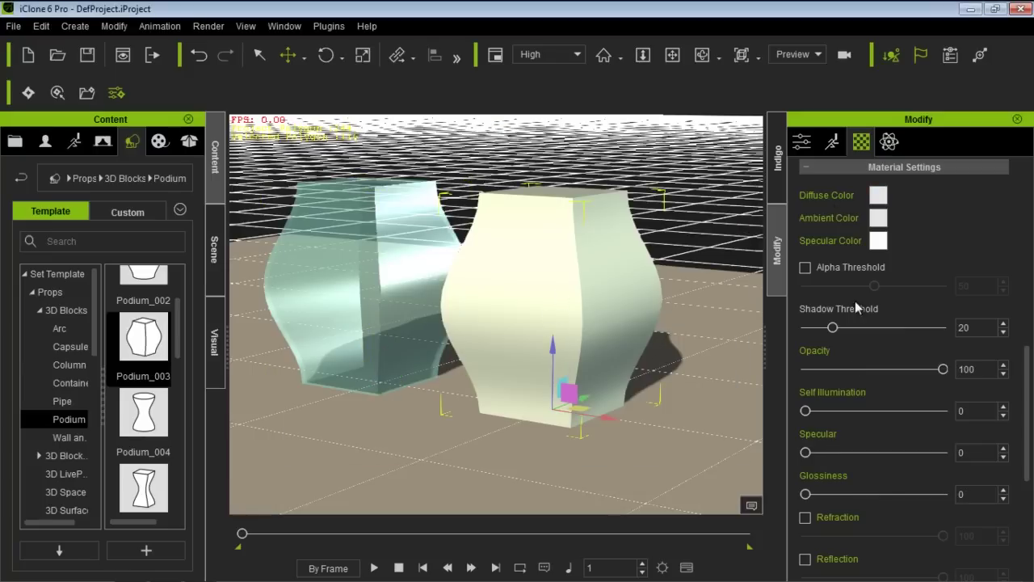
pyautogui.click(879, 218)
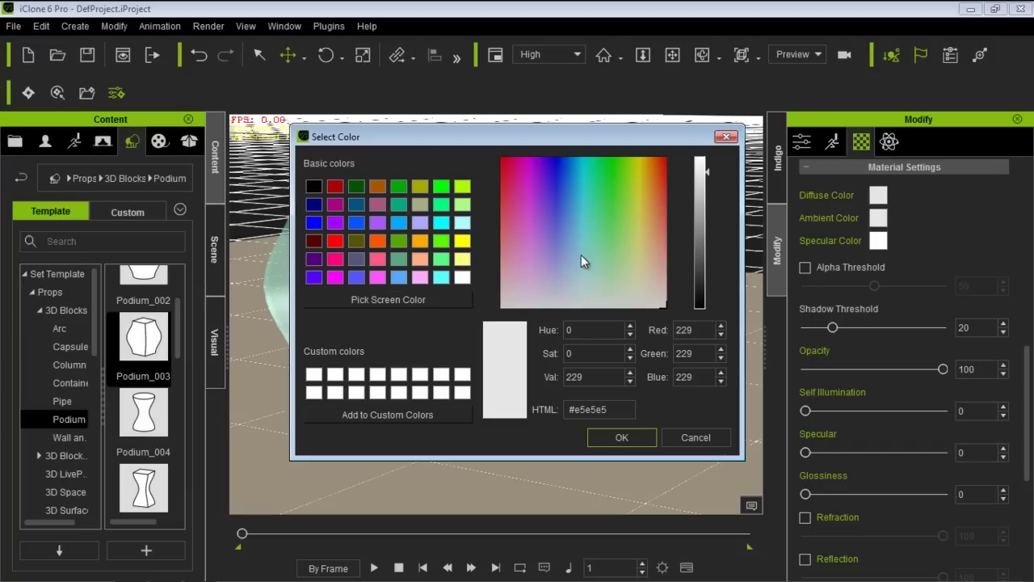
pyautogui.click(581, 257)
pyautogui.click(621, 437)
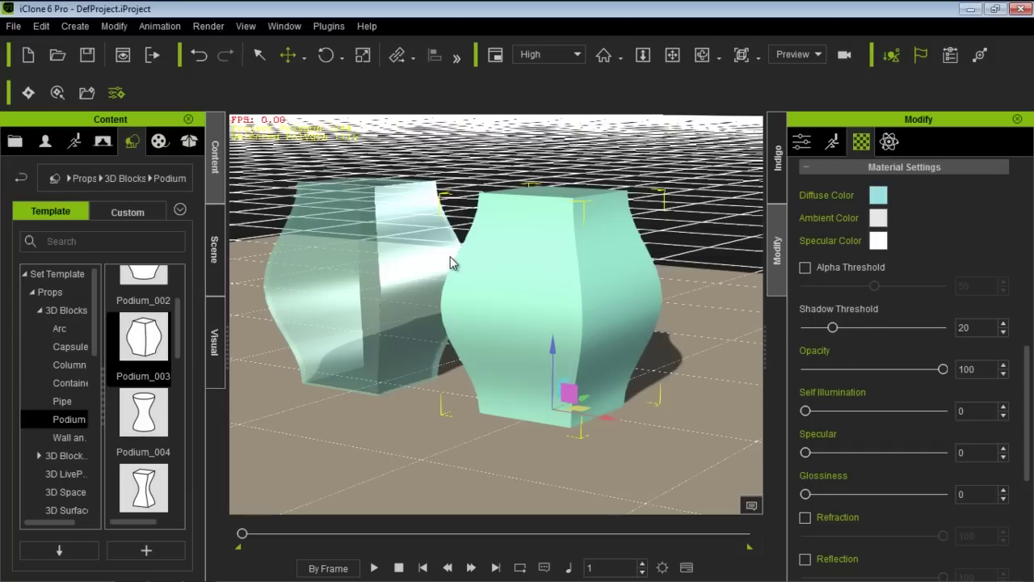
# Assign the Specular - Glass Indigo shader preset to the right podium.
pyautogui.click(776, 189)
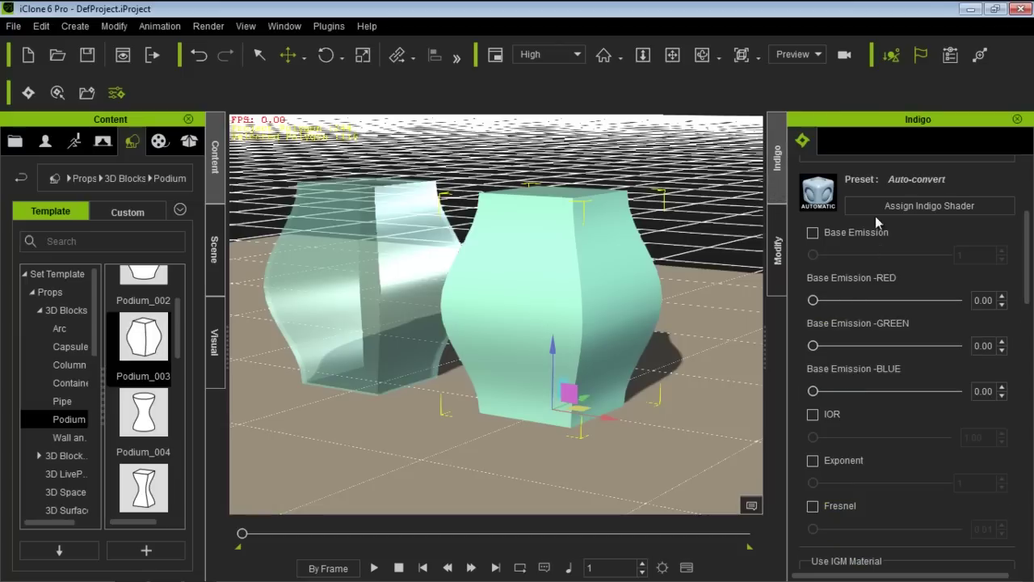
pyautogui.click(905, 207)
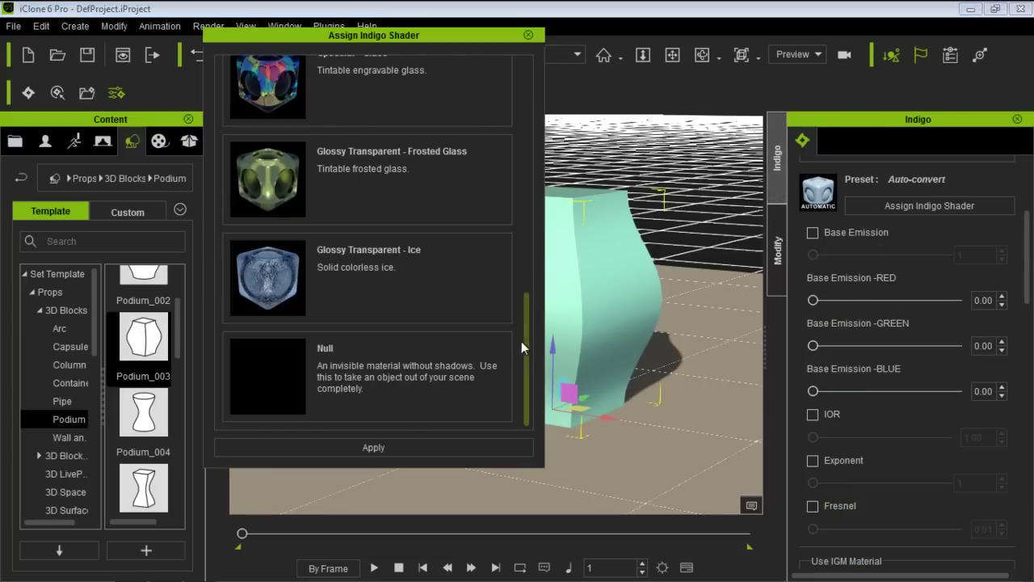
pyautogui.scroll(2, 521, 341)
pyautogui.click(376, 227)
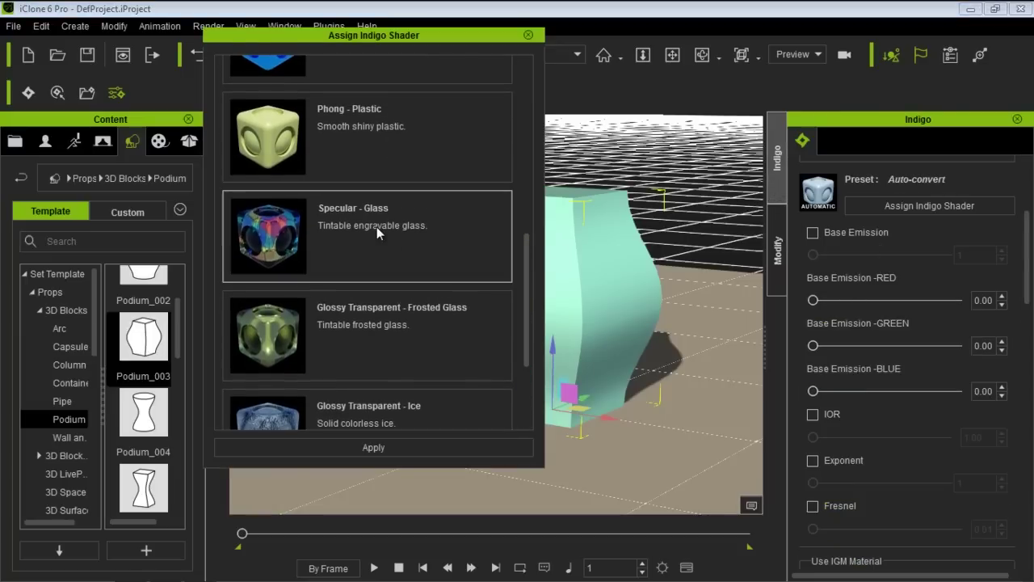
pyautogui.click(400, 448)
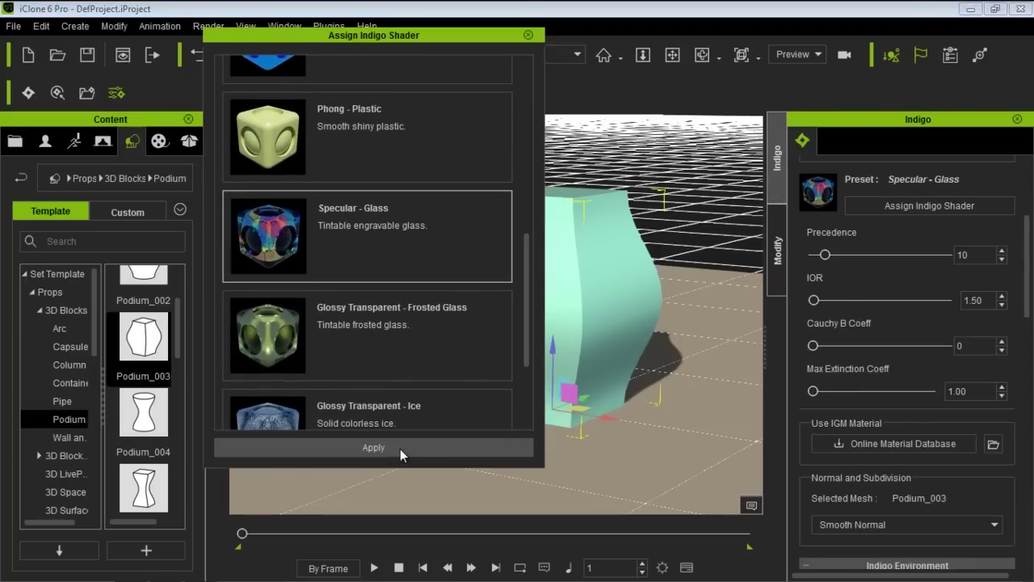
pyautogui.click(528, 35)
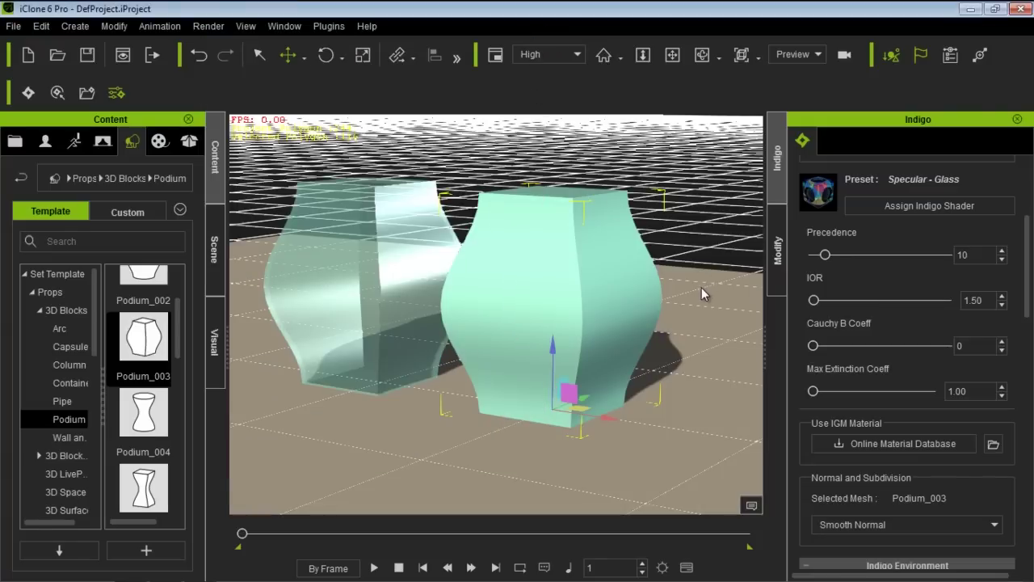
# Deactivate the Key and Rim iClone lights and set the Indigo Sun + Sky angle to 29.
pyautogui.moveTo(1031, 262); pyautogui.dragTo(1030, 371)
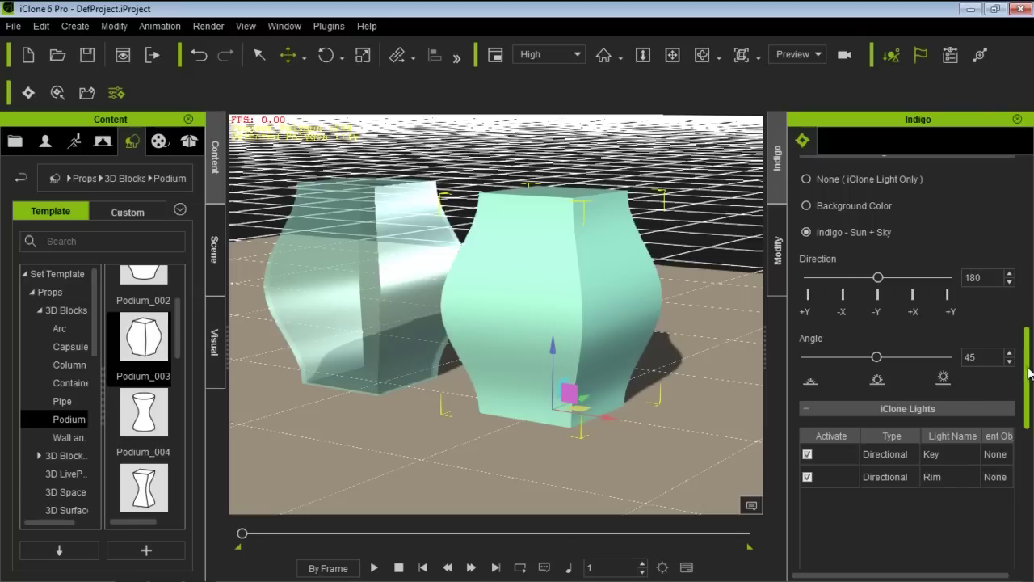
pyautogui.click(806, 459)
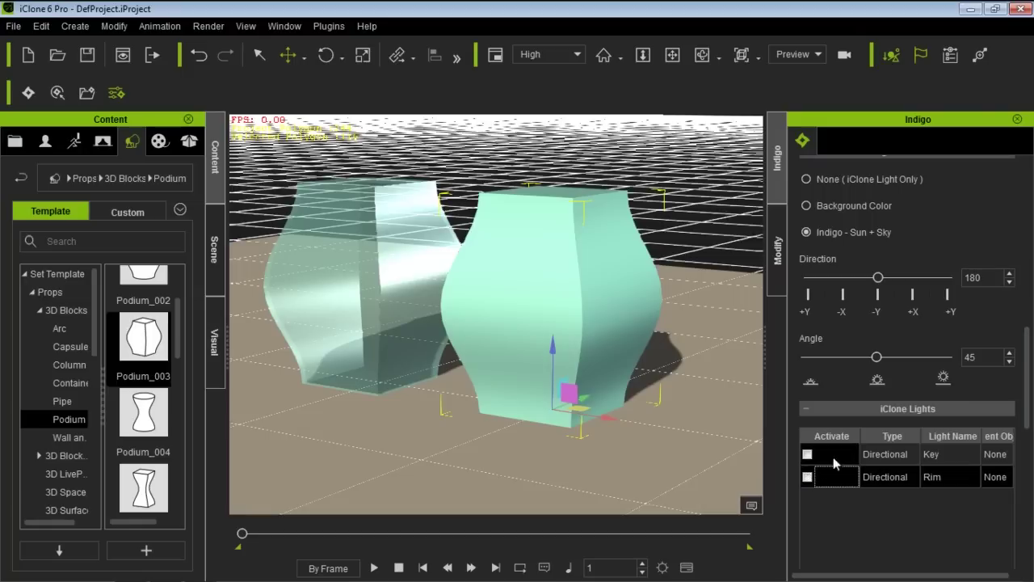
pyautogui.scroll(3, 1027, 394)
pyautogui.moveTo(875, 454); pyautogui.dragTo(850, 459)
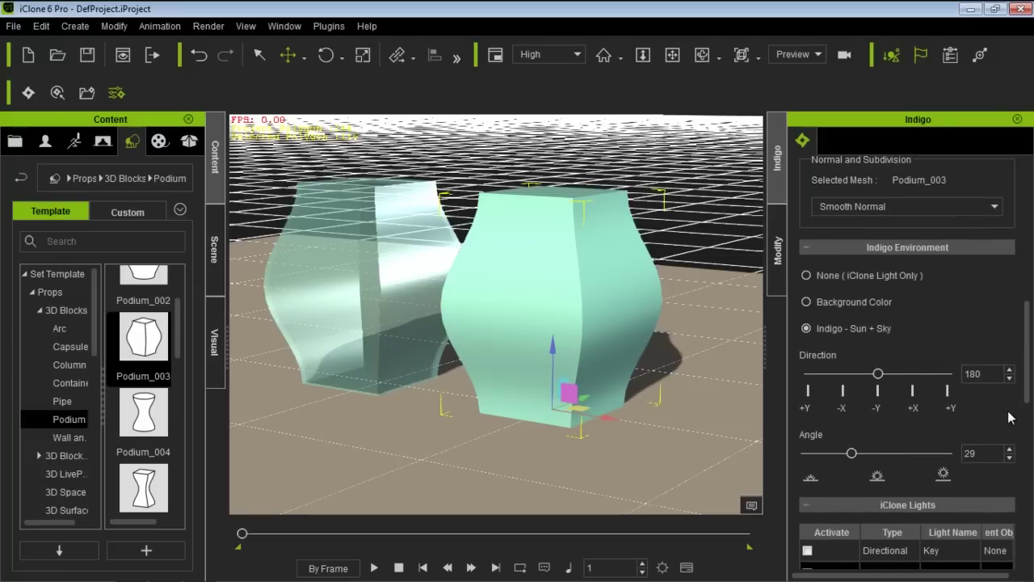
# Render the scene in Indigo RT and inspect both podiums in the rendered image.
pyautogui.moveTo(486, 394); pyautogui.dragTo(520, 389, button='middle')
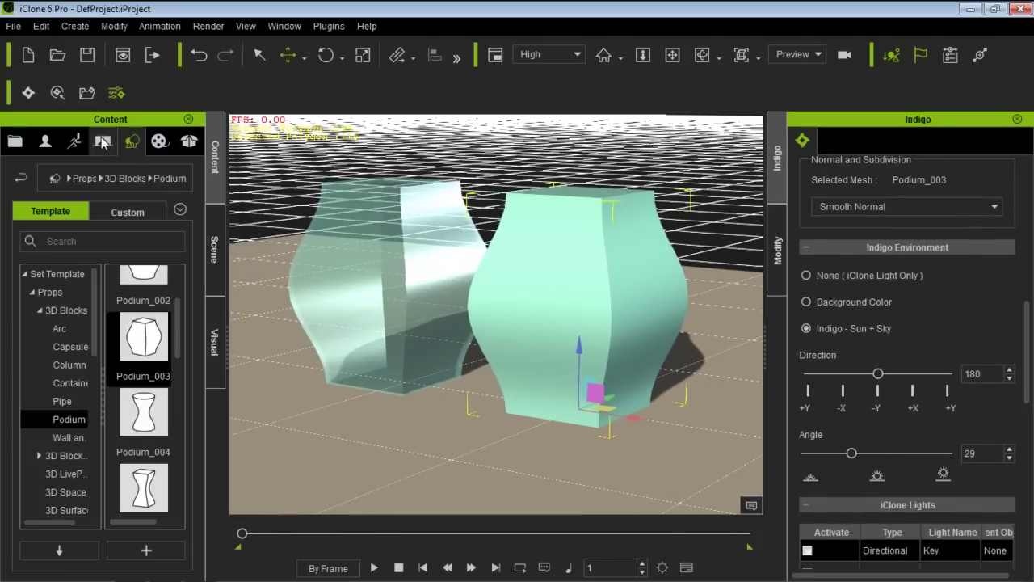
pyautogui.click(28, 93)
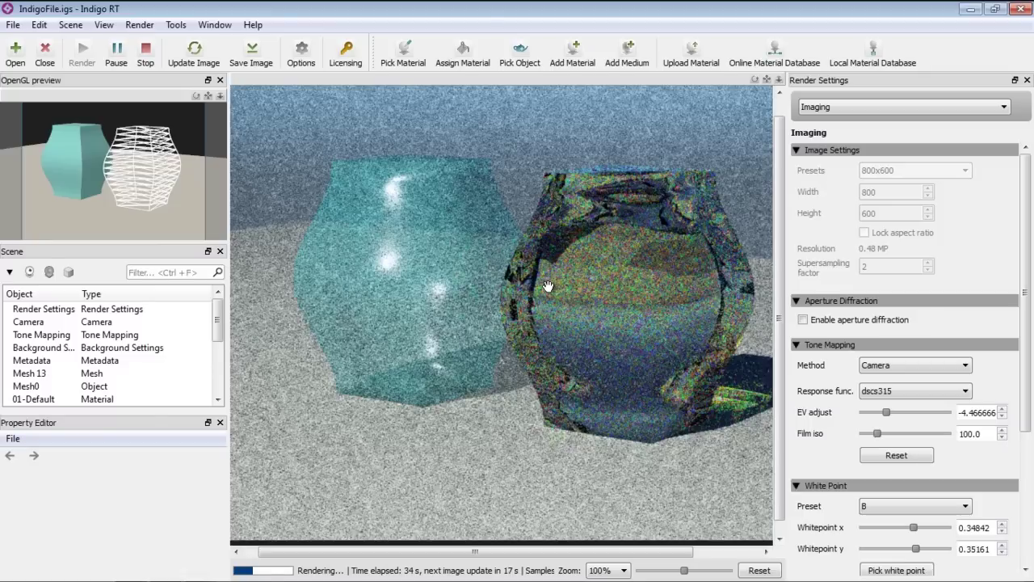
pyautogui.moveTo(679, 383); pyautogui.dragTo(649, 381)
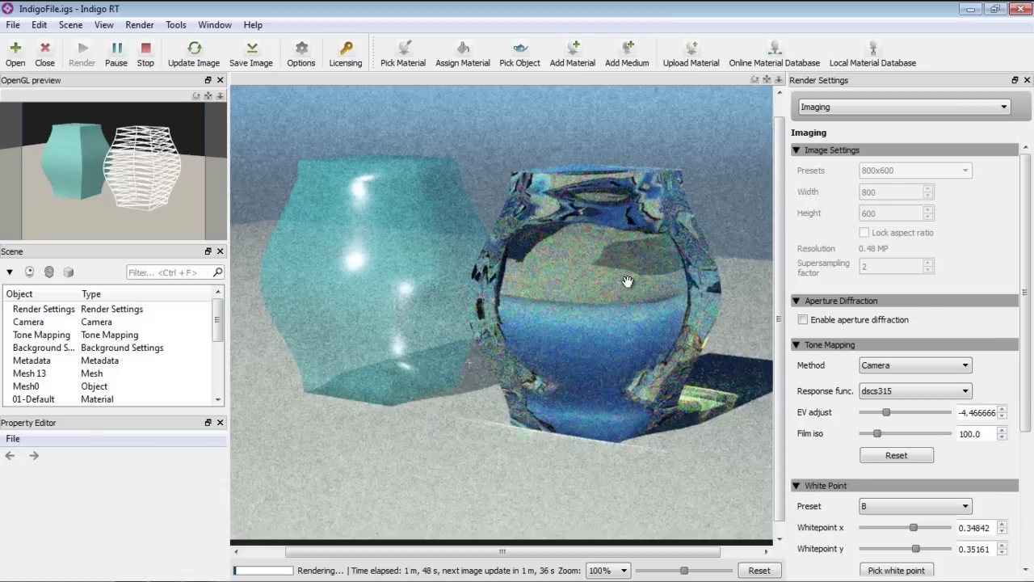
# Switch to iClone and assign the Glossy Transparent - Ice Indigo shader preset to the right podium.
pyautogui.hotkey('alt', 'Tab')
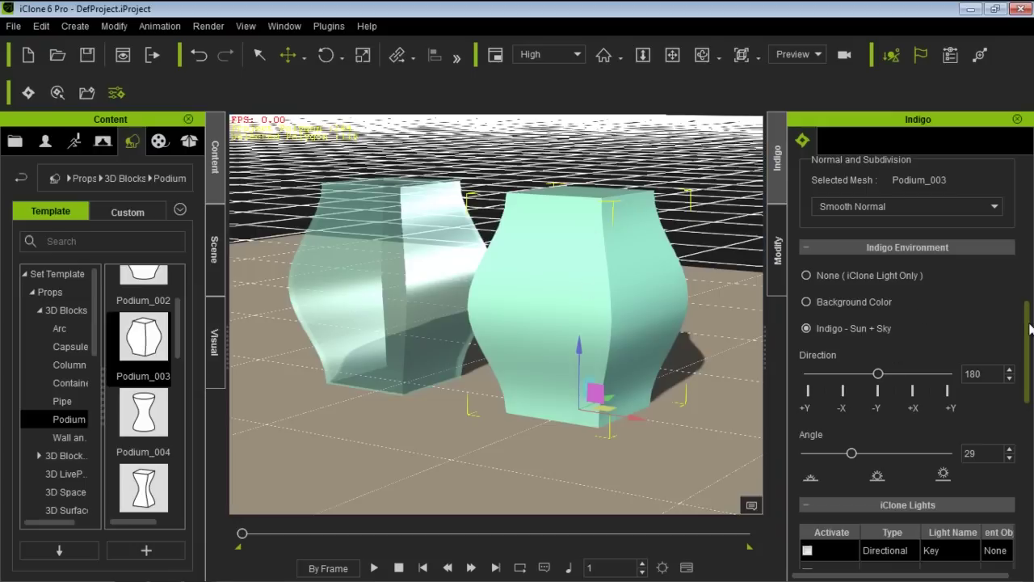
pyautogui.scroll(5, 1031, 327)
pyautogui.click(947, 333)
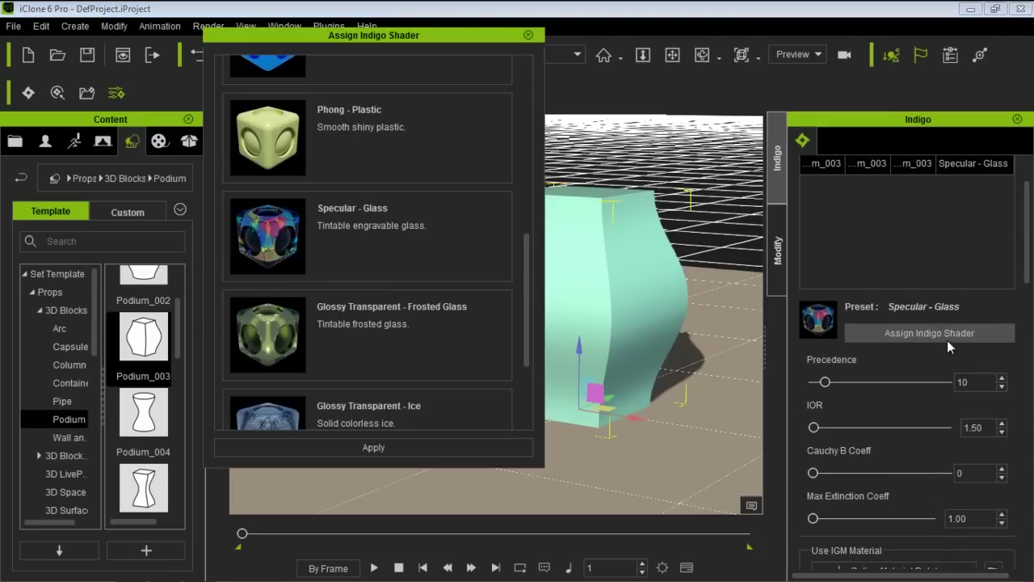
pyautogui.scroll(-2, 517, 266)
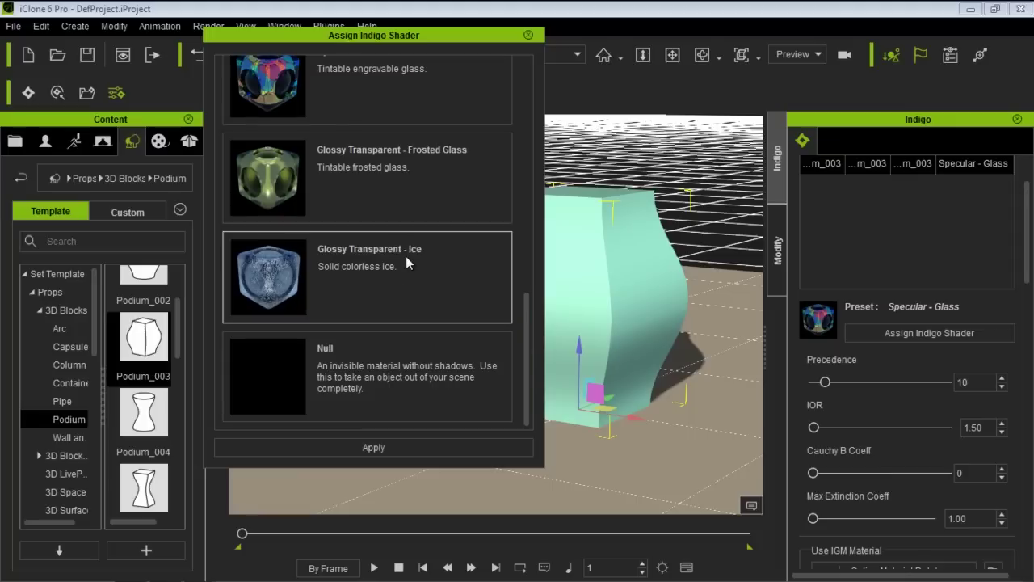
pyautogui.click(392, 445)
pyautogui.click(529, 37)
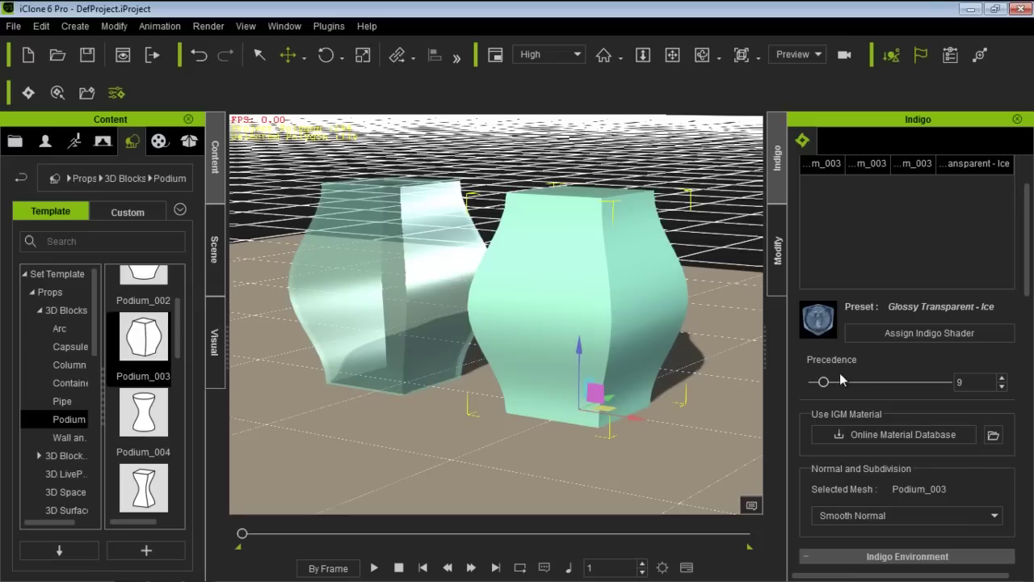
# Render the ice podium scene in Indigo RT and compare it with the earlier Specular - Glass render.
pyautogui.click(29, 93)
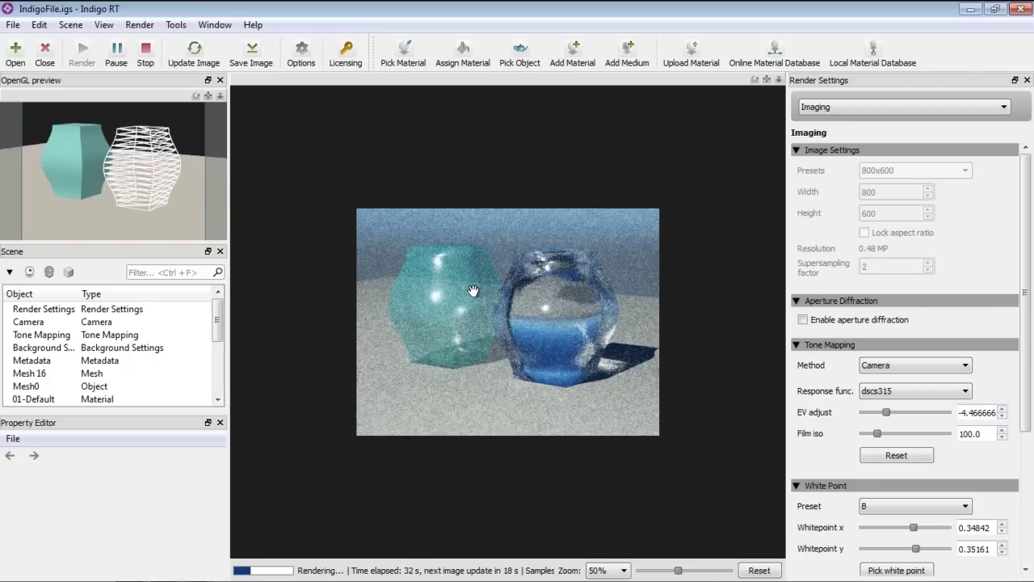
pyautogui.scroll(1, 505, 319)
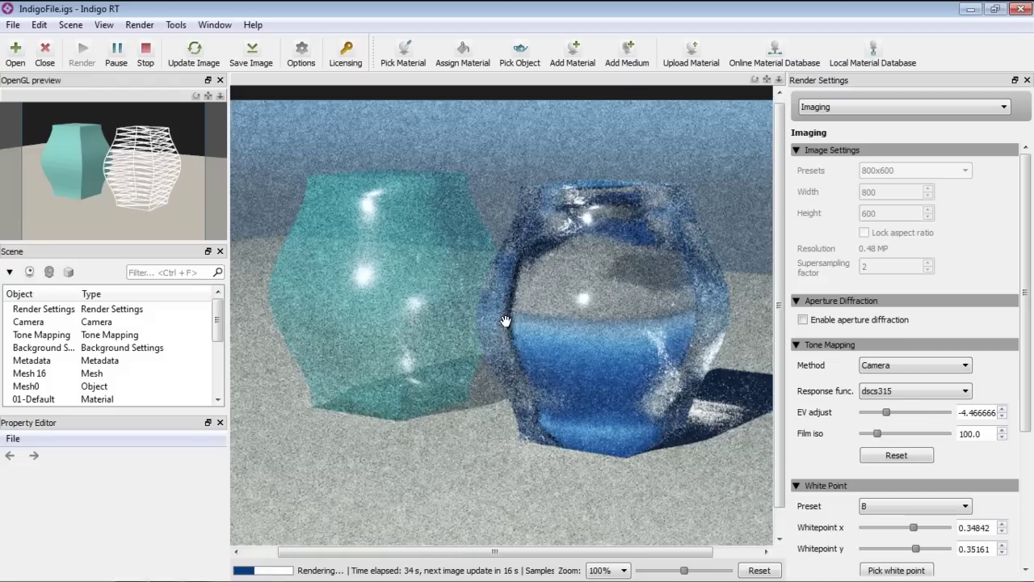
pyautogui.scroll(-1, 505, 321)
pyautogui.hotkey('alt', 'Tab')
pyautogui.hotkey('alt', 'Tab')
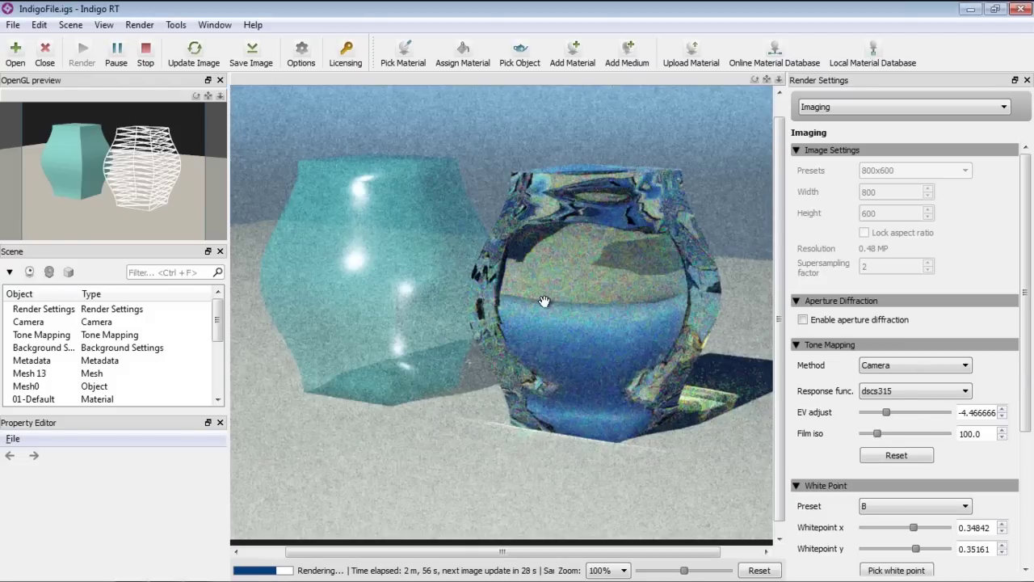
pyautogui.hotkey('alt', 'Tab')
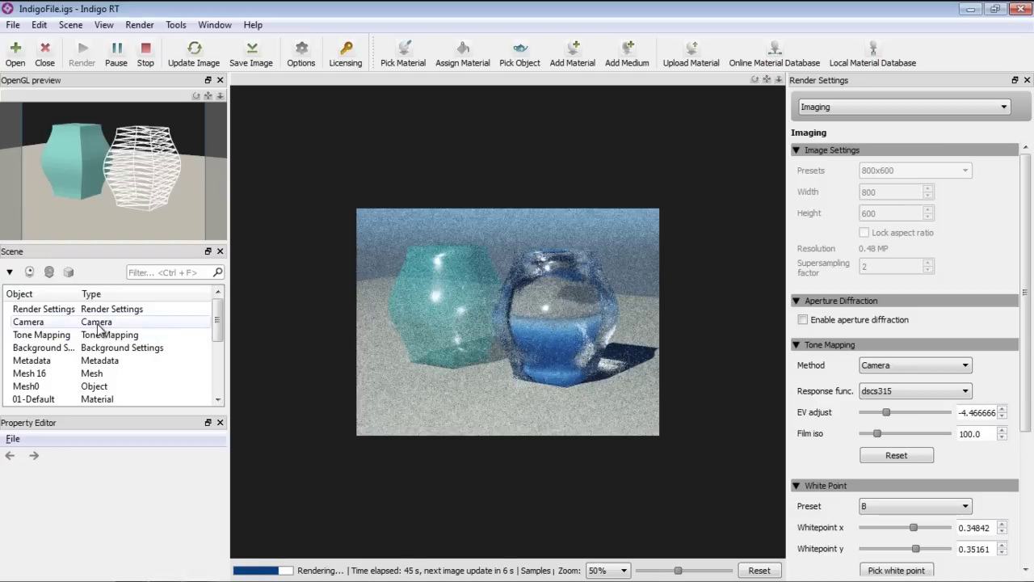
# Examine the properties of the Podium_003 material and its Podium_003_Medium in the ice render's scene.
pyautogui.click(100, 374)
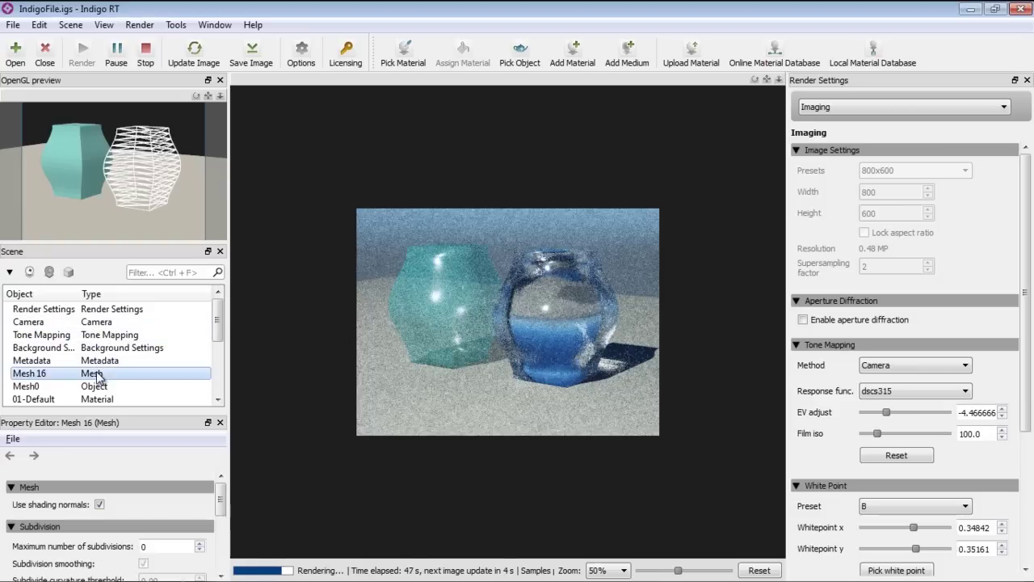
pyautogui.scroll(-2, 102, 388)
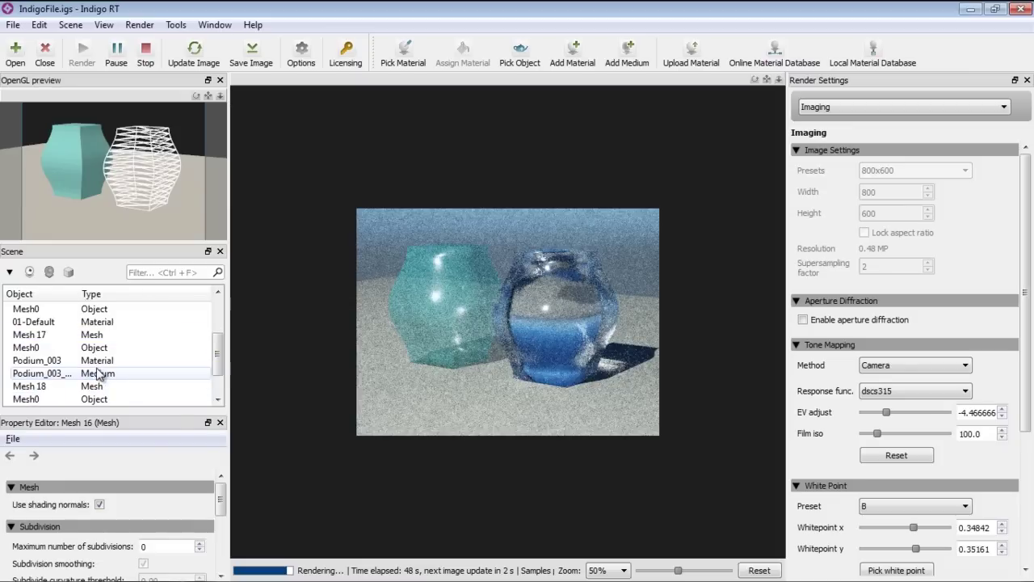
pyautogui.click(102, 362)
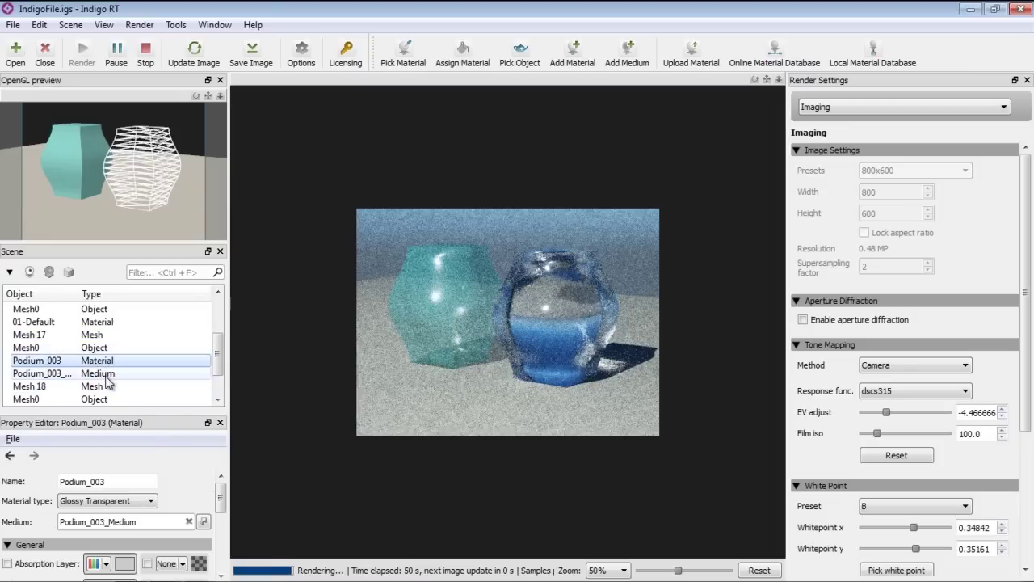
pyautogui.click(106, 376)
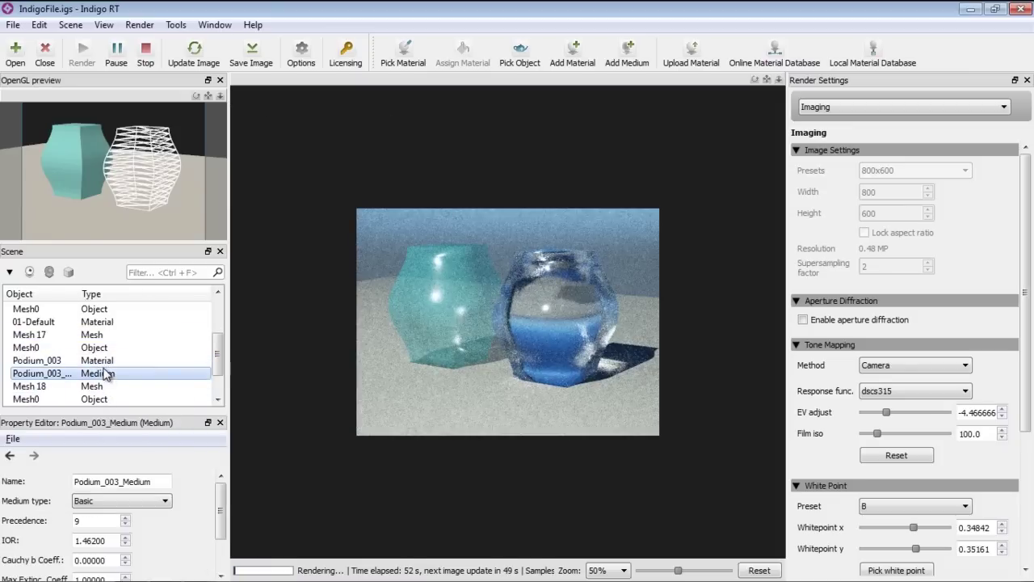
pyautogui.click(106, 365)
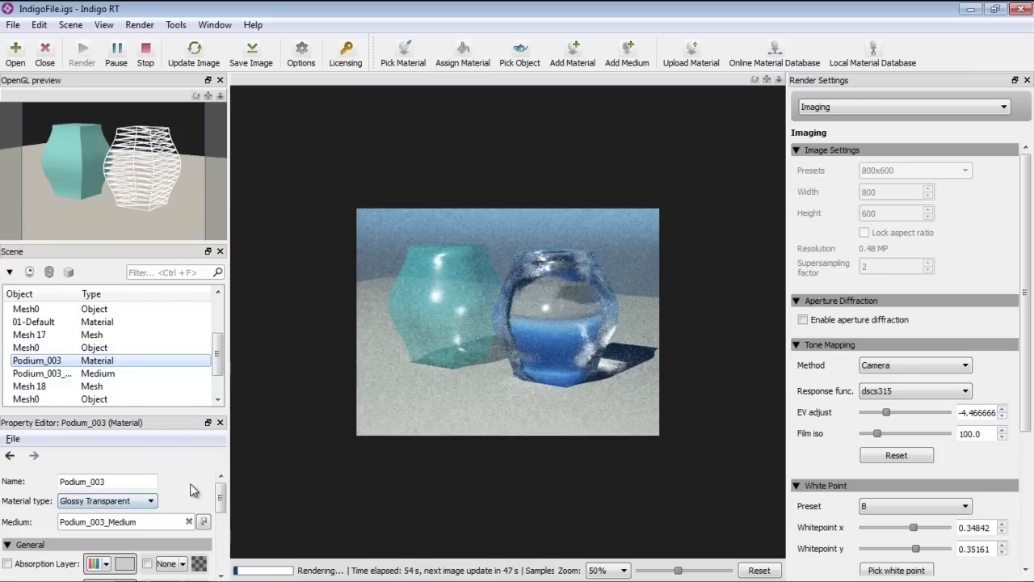
pyautogui.moveTo(222, 502)
pyautogui.mouseDown()
pyautogui.moveTo(221, 566)
pyautogui.moveTo(220, 494)
pyautogui.mouseUp()
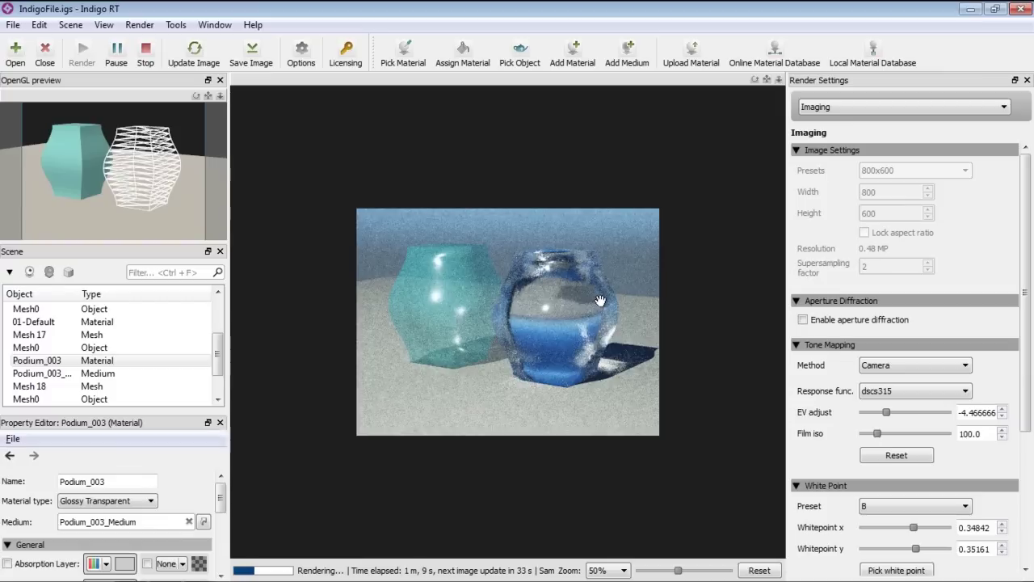
# Check the Specular - Glass podium render again and stop the rendering of the multi-cube scene.
pyautogui.hotkey('alt', 'Tab')
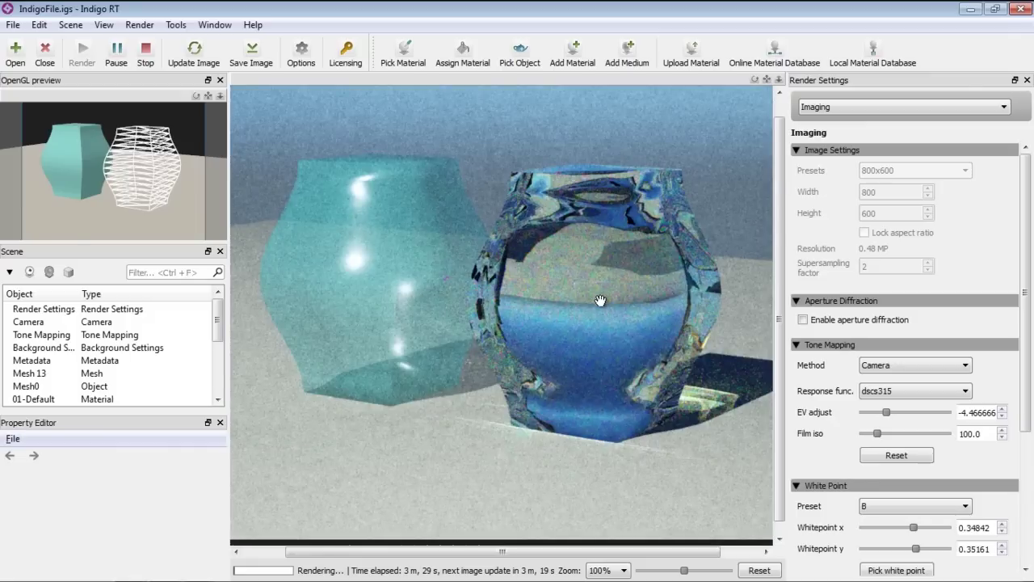
pyautogui.hotkey('alt', 'Tab')
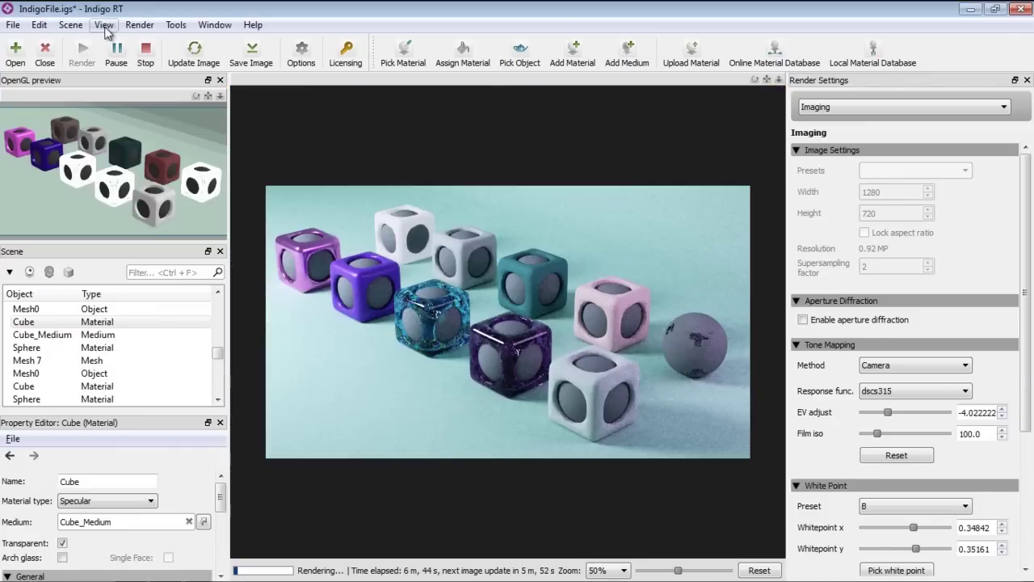
pyautogui.click(145, 51)
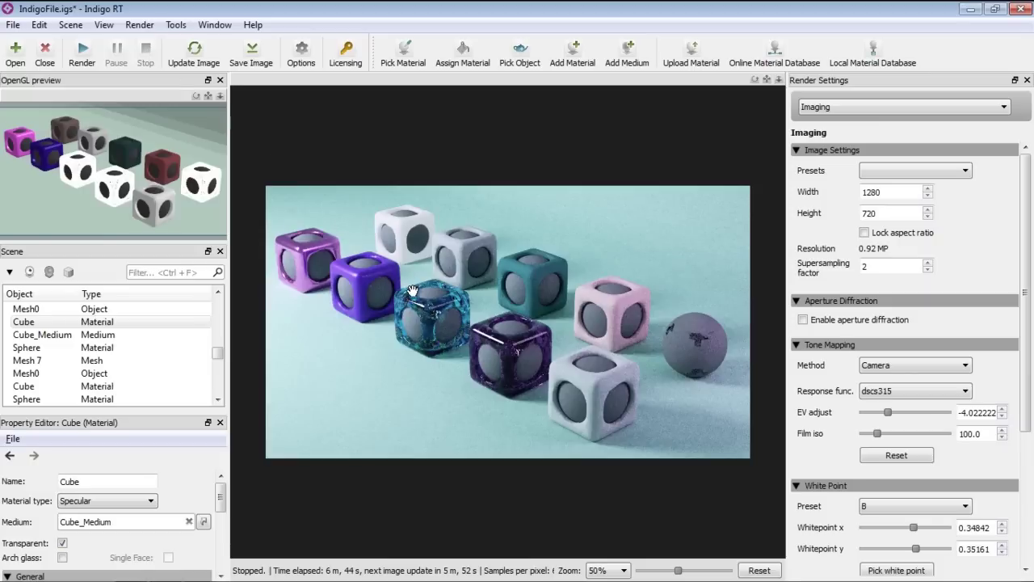